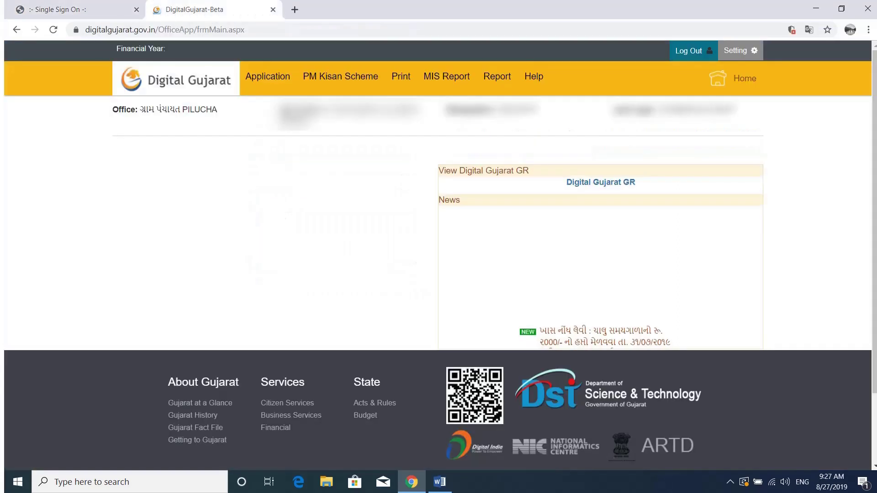
# Open a blank application entry form with registration date 27/08/2019 prefilled
pyautogui.moveTo(274, 77)
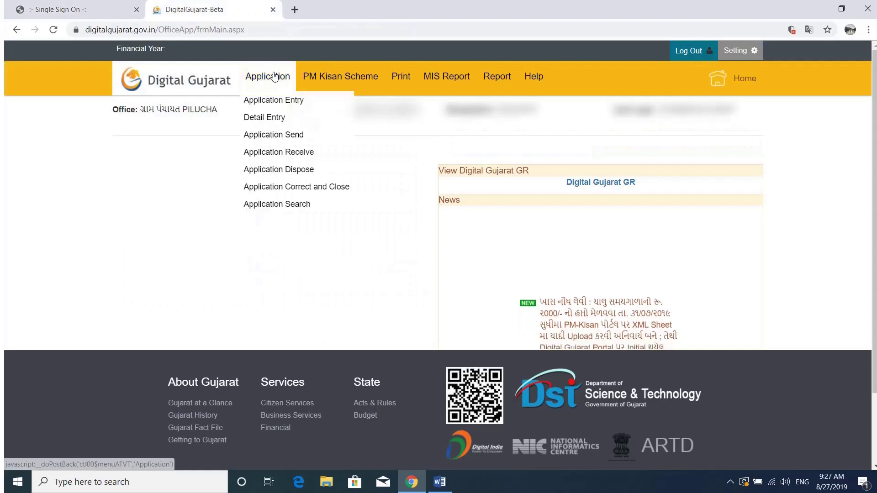
pyautogui.click(273, 99)
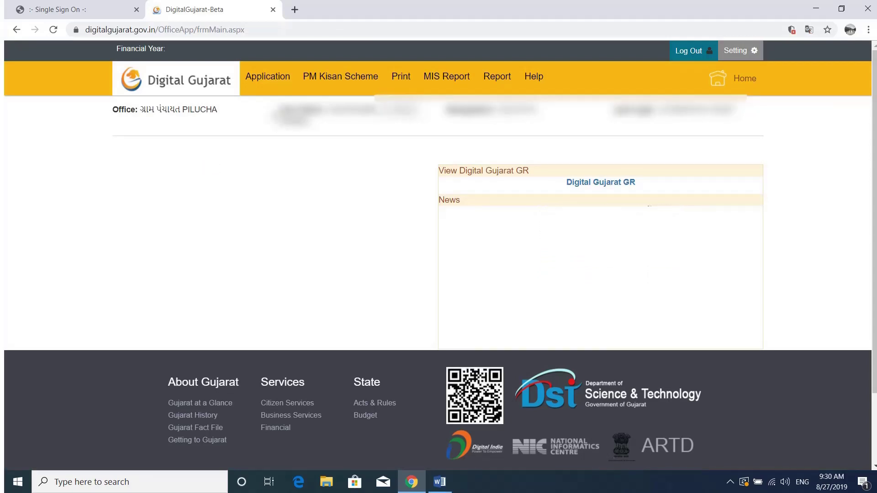
pyautogui.moveTo(285, 80)
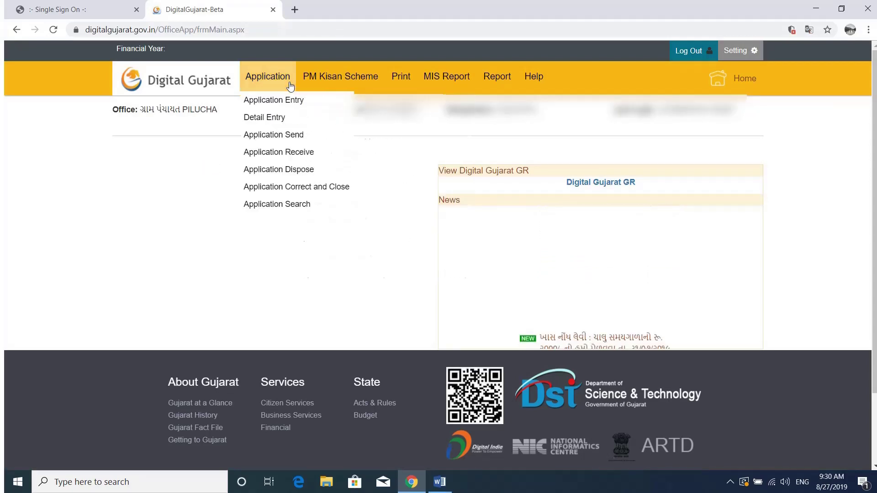
pyautogui.click(282, 105)
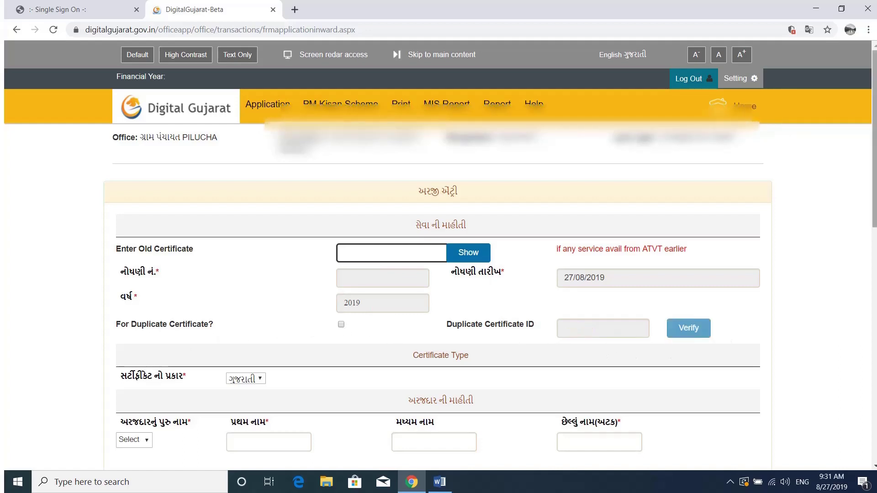
# Keep Gujarati as the certificate language and choose શ્રીમાન as the applicant's title
pyautogui.scroll(-3, 438, 251)
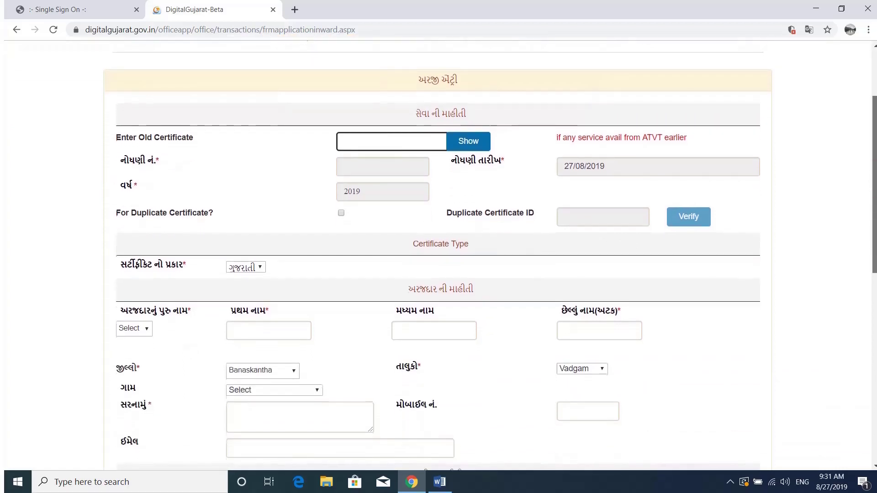
pyautogui.scroll(-2, 875, 295)
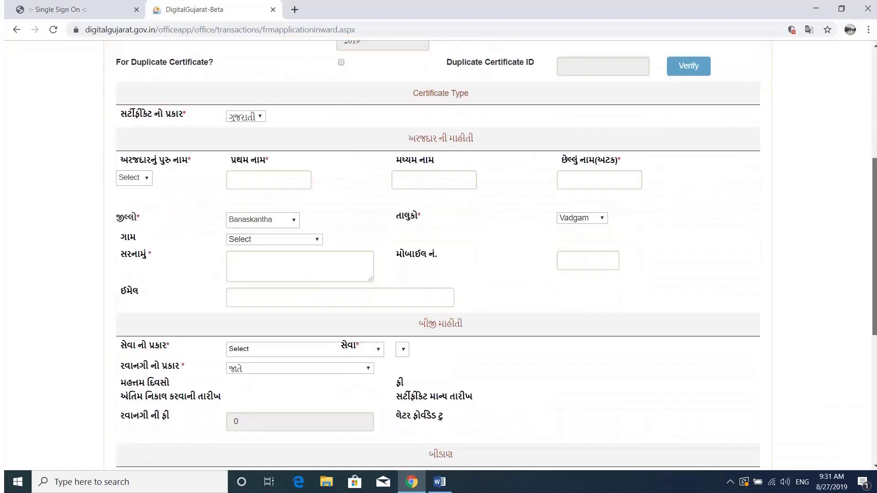
pyautogui.scroll(-1, 874, 295)
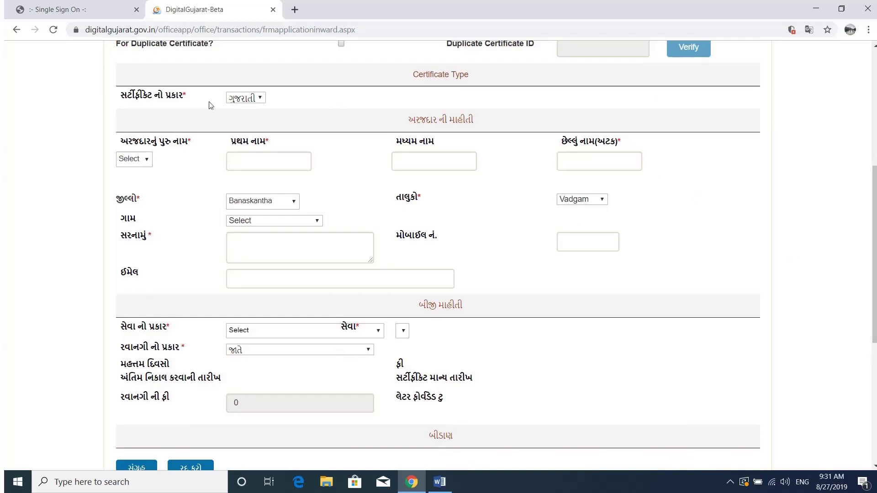
pyautogui.click(247, 100)
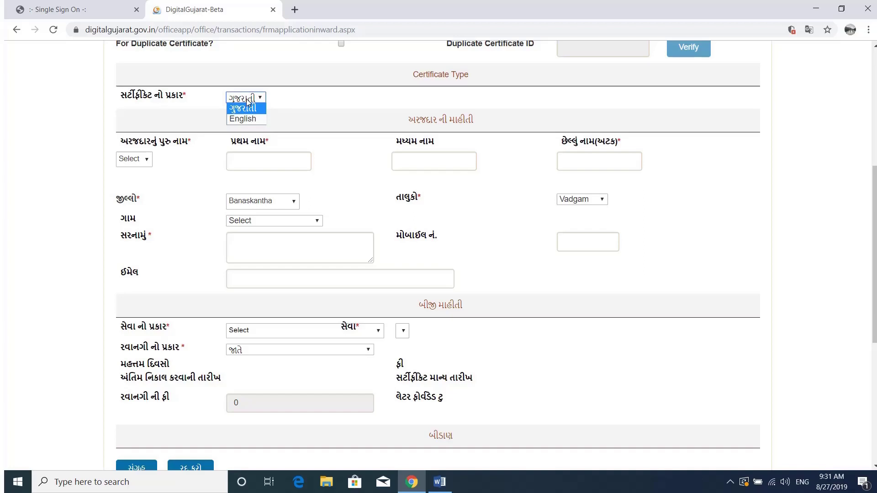
pyautogui.click(312, 103)
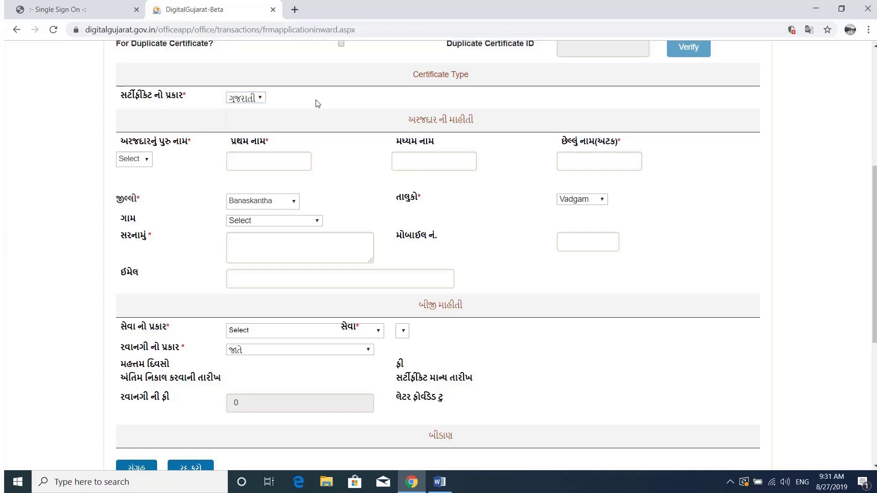
pyautogui.click(240, 100)
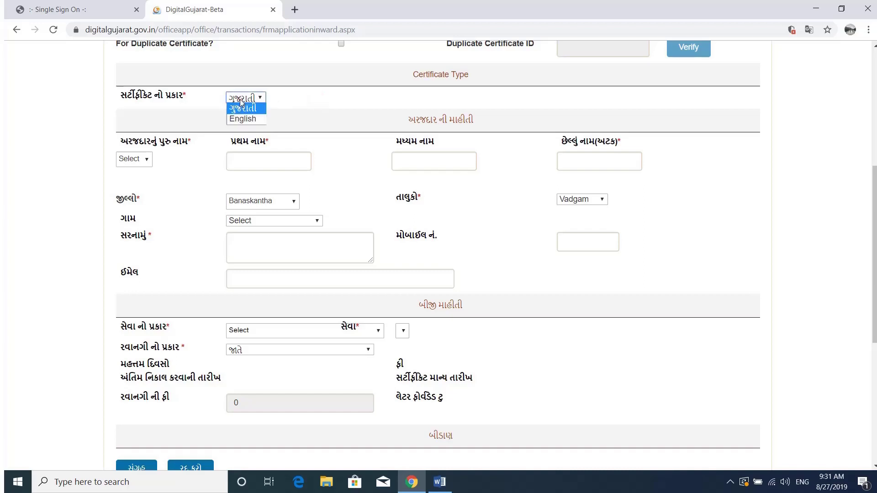
pyautogui.click(313, 106)
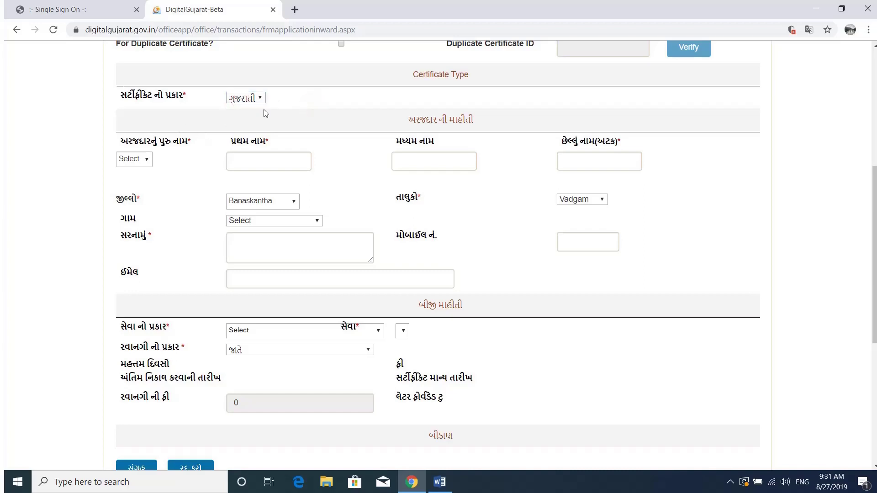
pyautogui.click(143, 164)
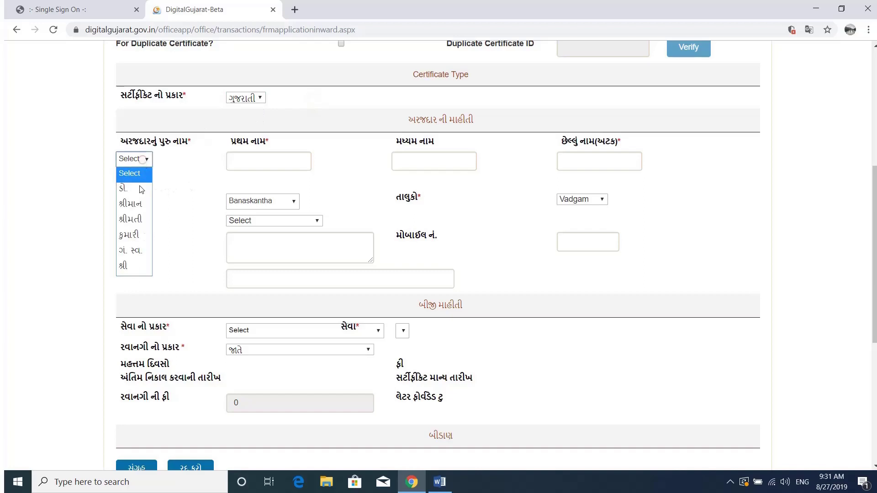
pyautogui.click(137, 211)
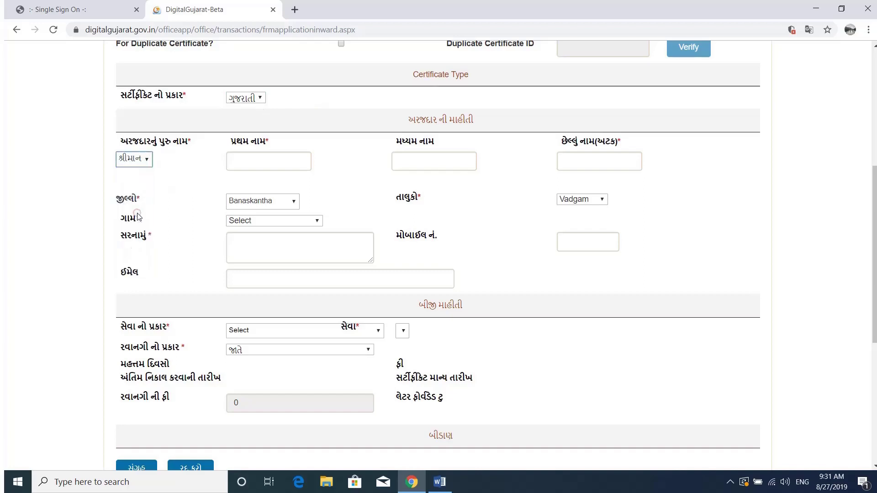
# Enter the applicant's first, middle and last names
pyautogui.click(266, 164)
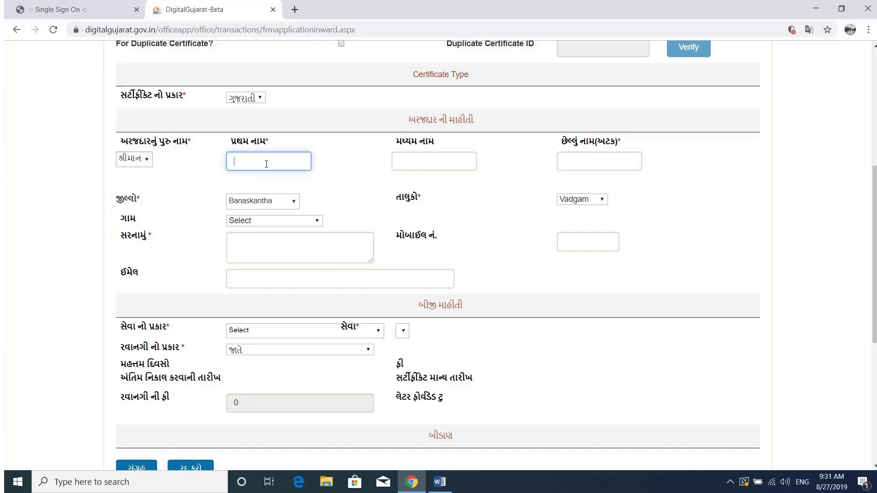
pyautogui.click(414, 162)
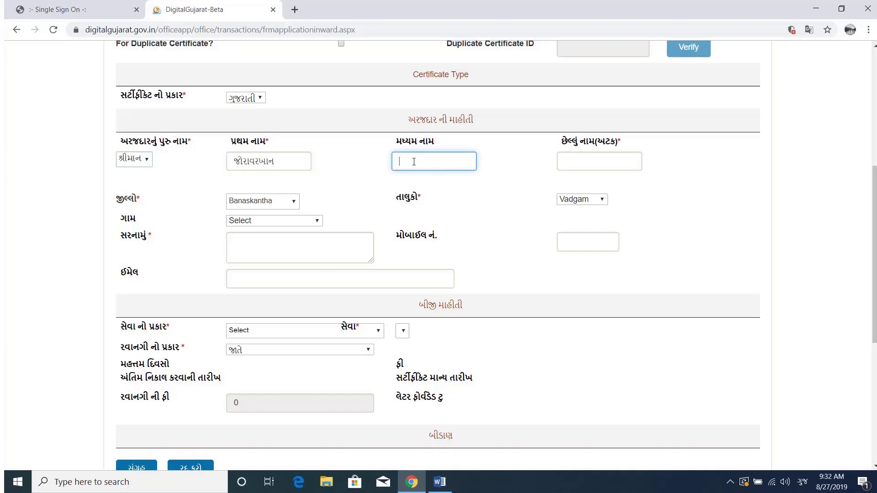
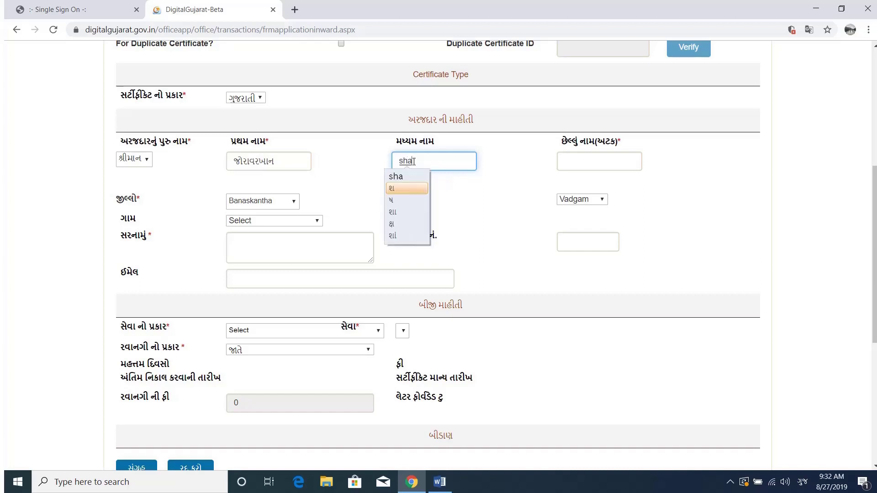
pyautogui.click(593, 166)
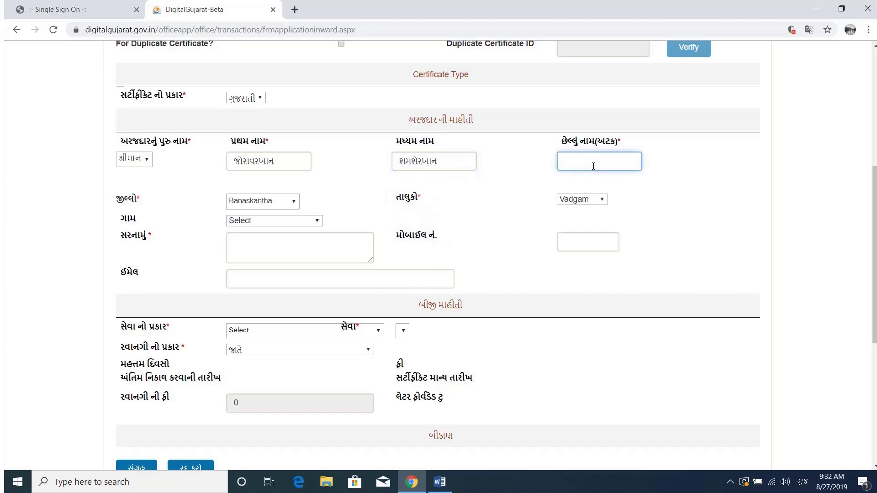
pyautogui.click(532, 185)
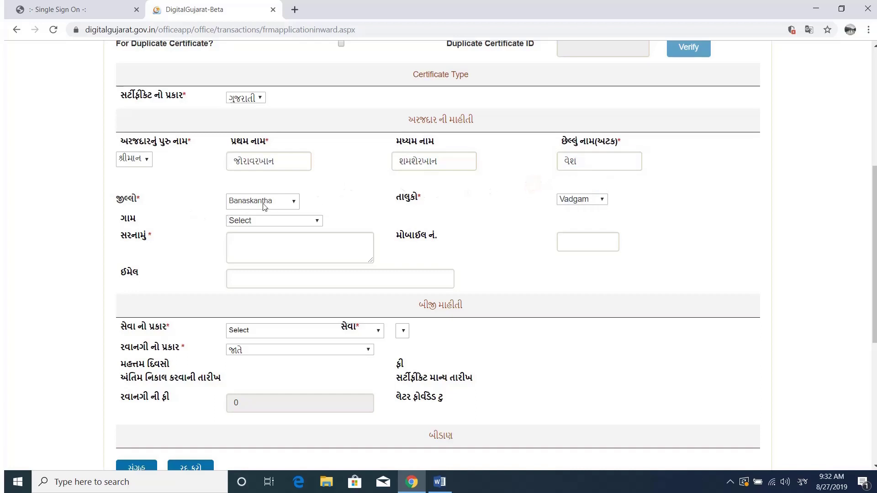
# Set district Banaskantha, taluka Vadgam and village Pilucha
pyautogui.click(333, 202)
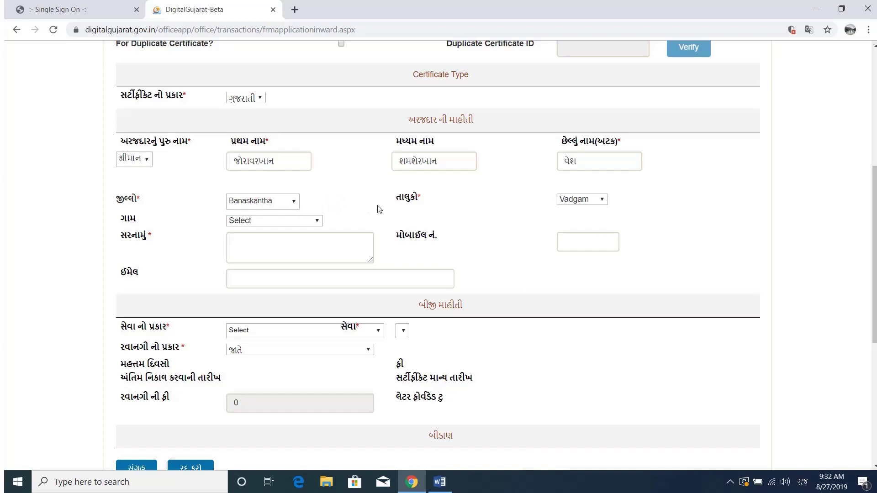
pyautogui.click(283, 202)
pyautogui.click(567, 200)
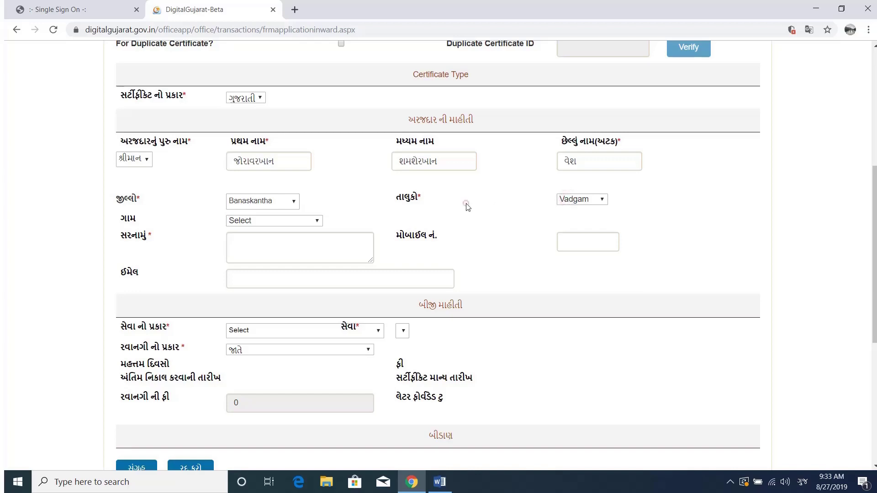
pyautogui.click(309, 221)
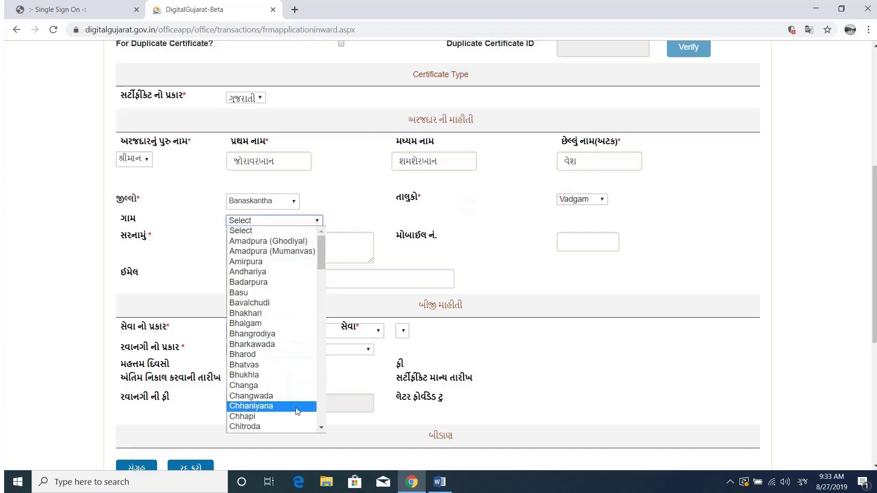
pyautogui.write('pi')
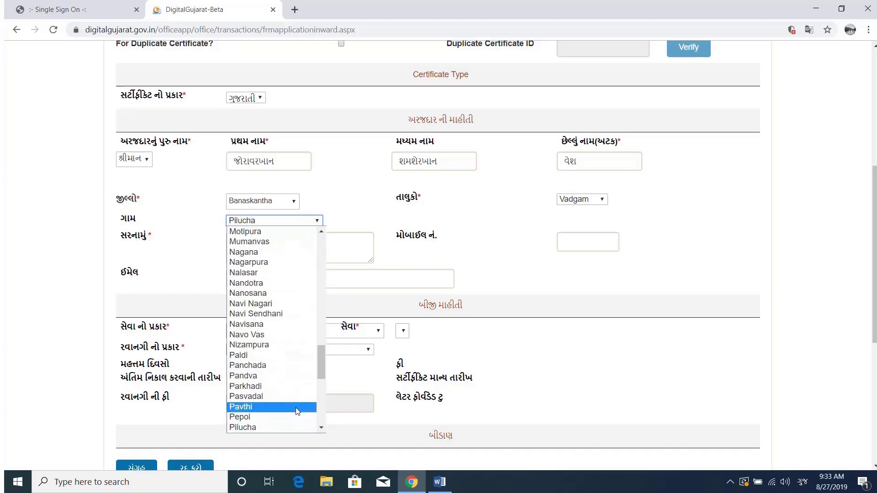
pyautogui.click(295, 427)
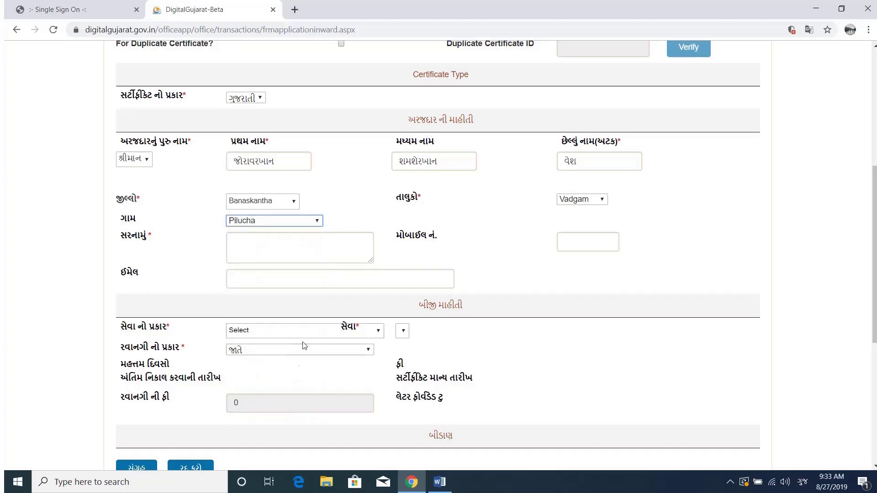
pyautogui.click(294, 245)
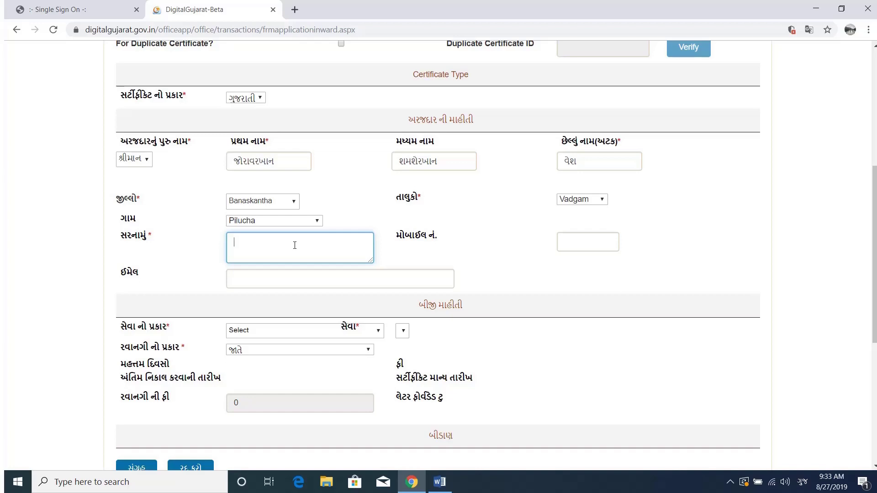
# Fill in the applicant's postal address and mobile number, leaving email blank
pyautogui.write('m')
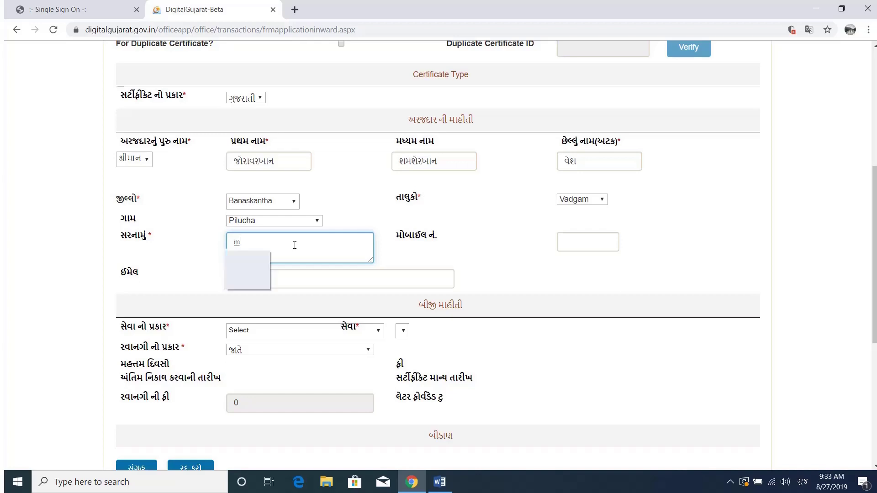
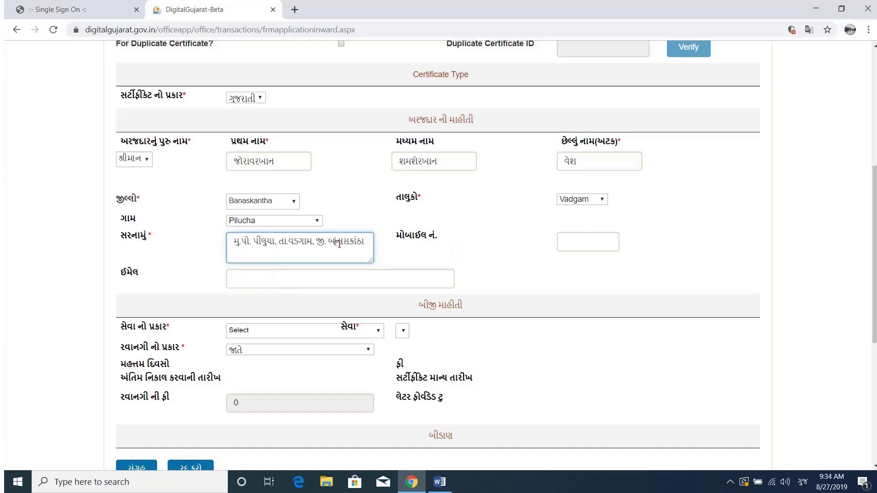
pyautogui.click(405, 248)
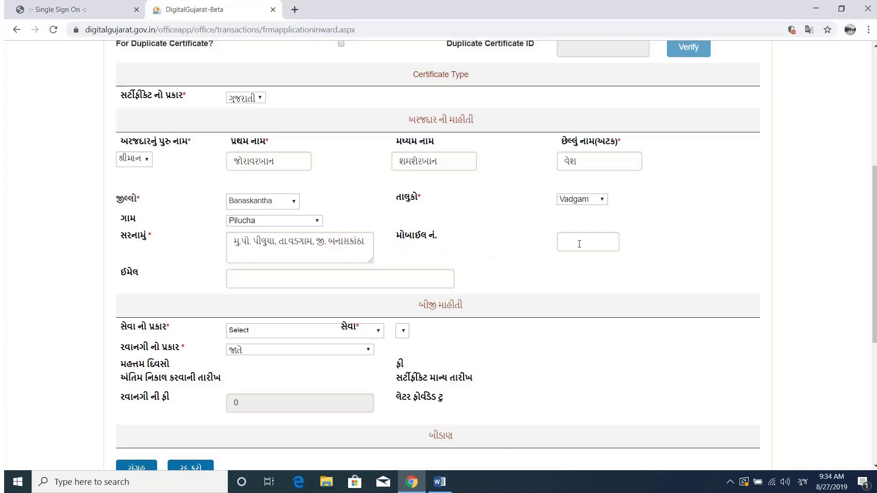
pyautogui.click(537, 247)
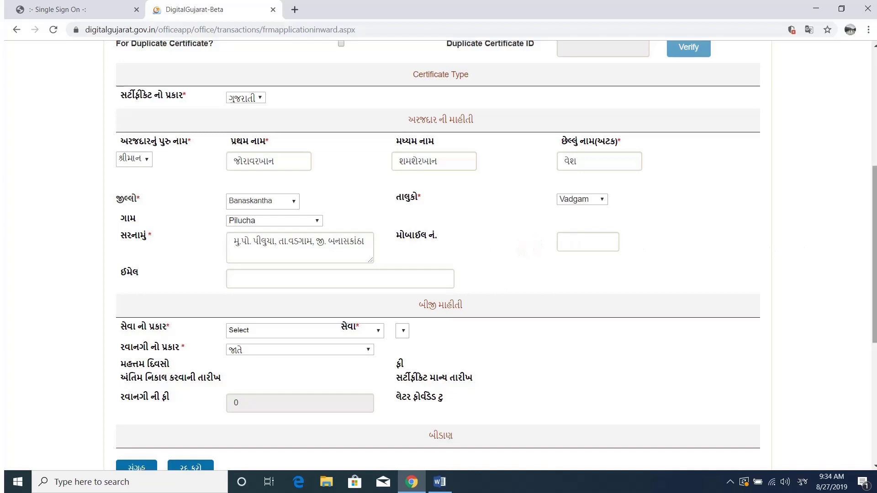
pyautogui.scroll(-1, 803, 246)
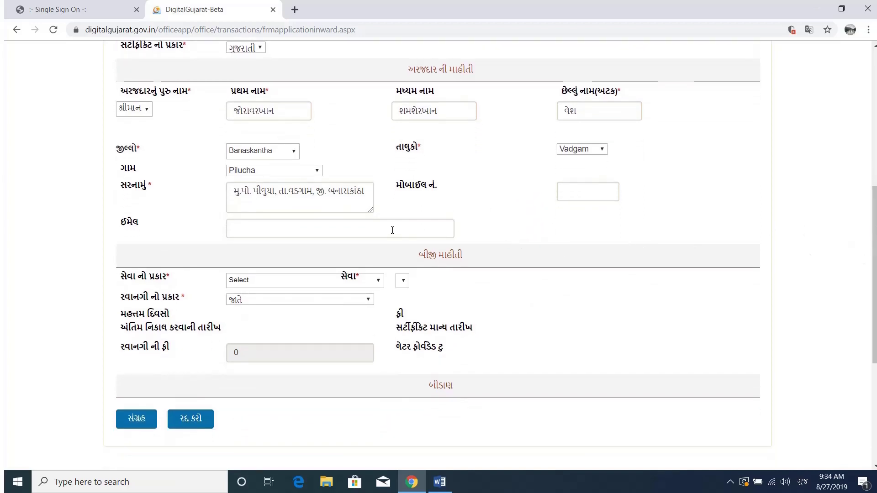
pyautogui.click(391, 228)
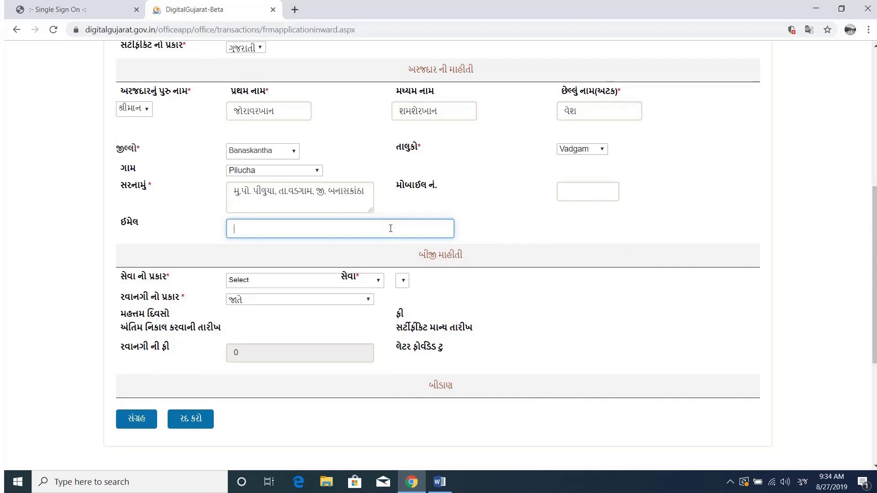
pyautogui.click(505, 236)
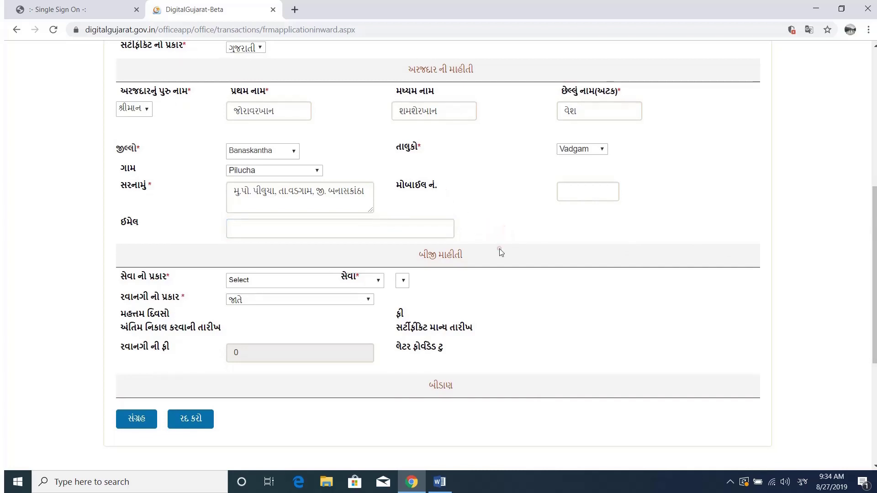
# Set service type પંચાયત and service આવકનો દાખલો આપવા બાબત (PANO-307)
pyautogui.click(313, 284)
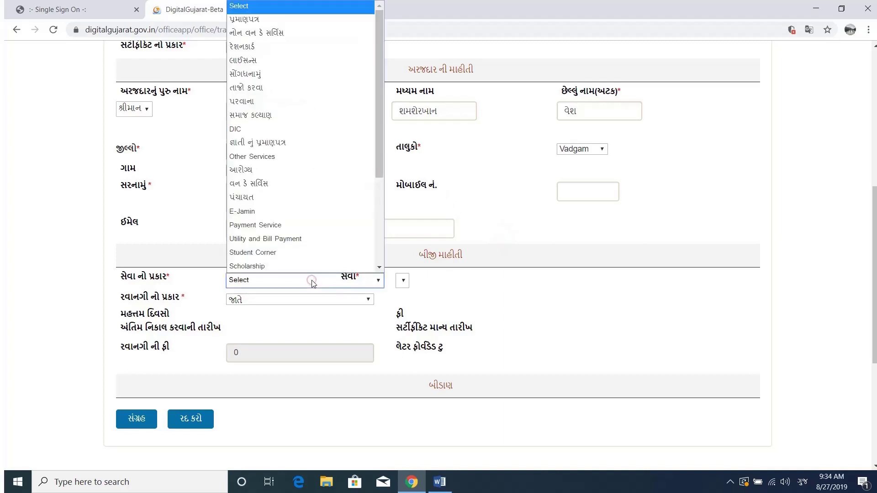
pyautogui.scroll(-1, 304, 189)
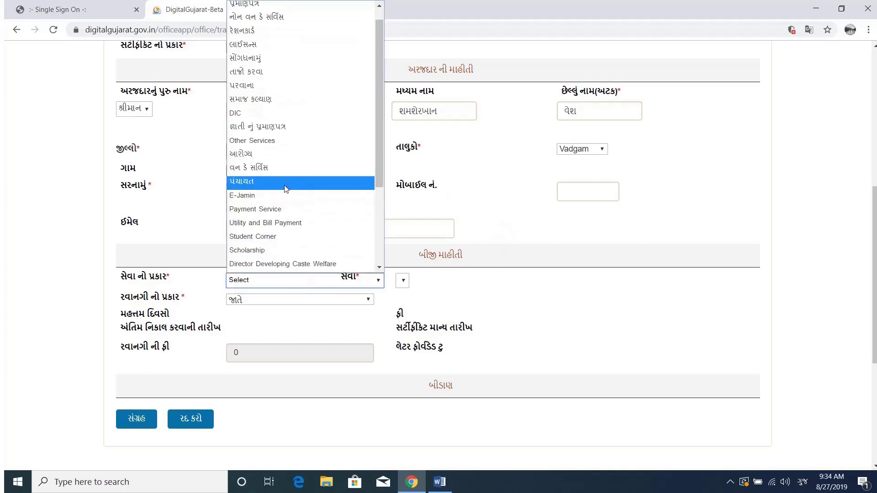
pyautogui.click(286, 190)
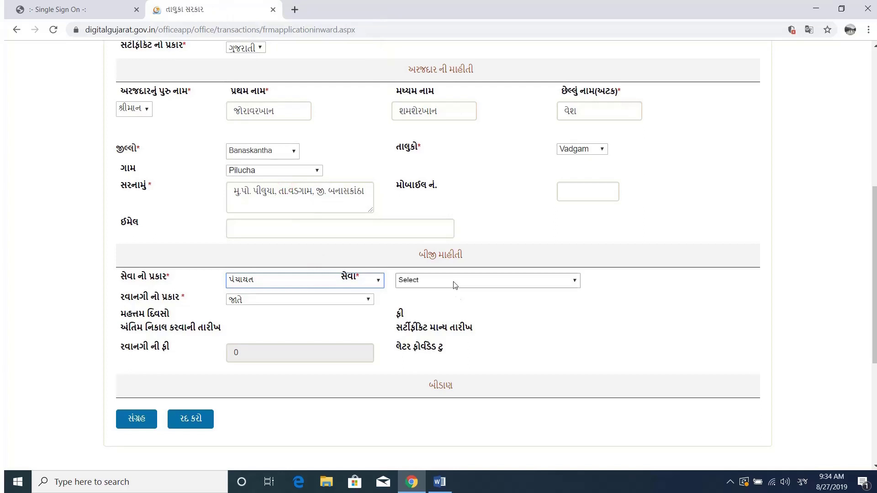
pyautogui.click(451, 282)
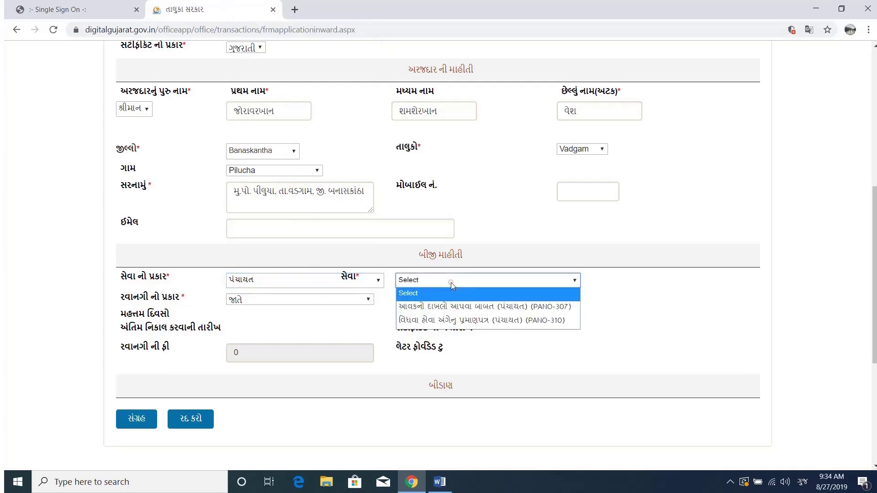
pyautogui.click(454, 308)
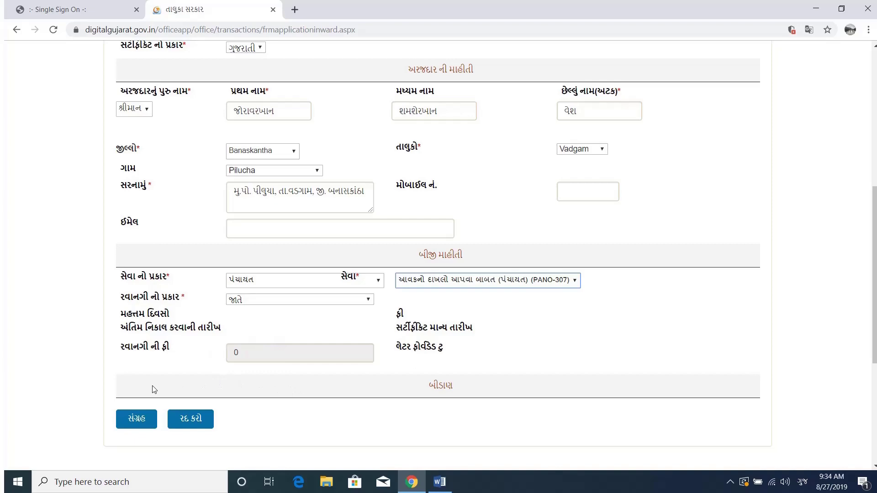
# Untick the consent for DigiLocker certificate upload
pyautogui.scroll(4, 185, 387)
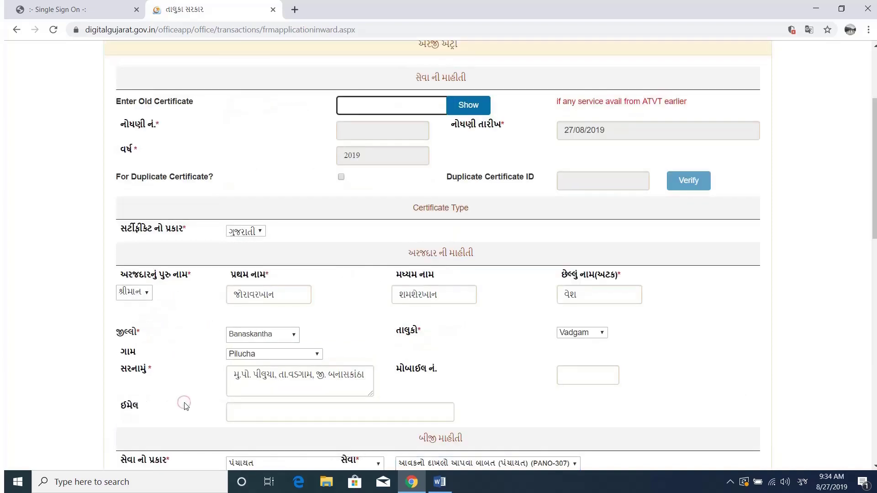
pyautogui.scroll(-13, 186, 406)
pyautogui.scroll(-3, 187, 406)
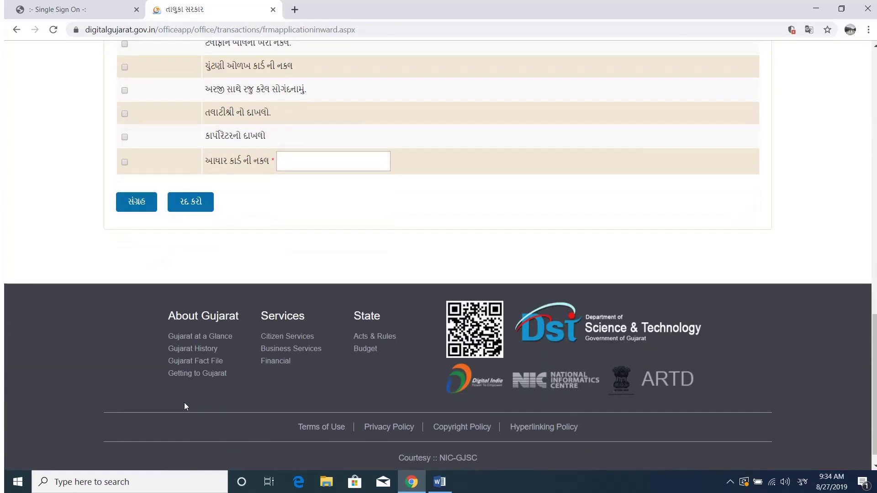
pyautogui.scroll(5, 185, 405)
pyautogui.scroll(4, 185, 407)
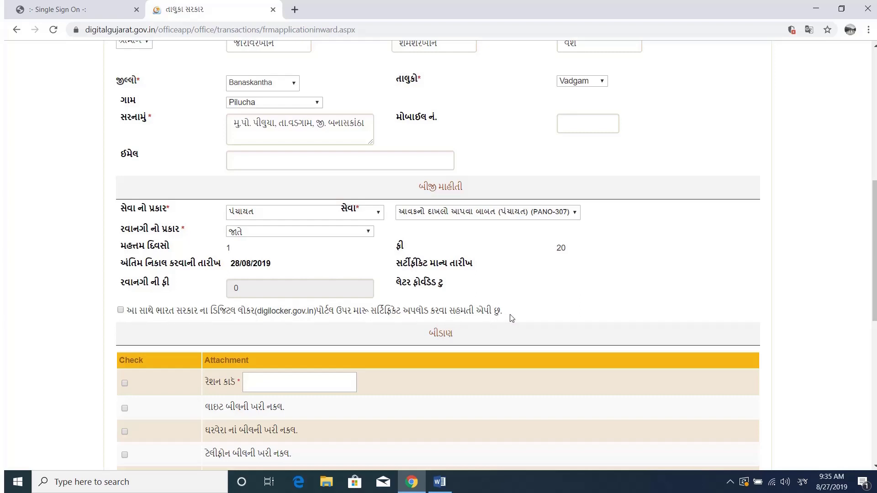
pyautogui.scroll(-2, 308, 324)
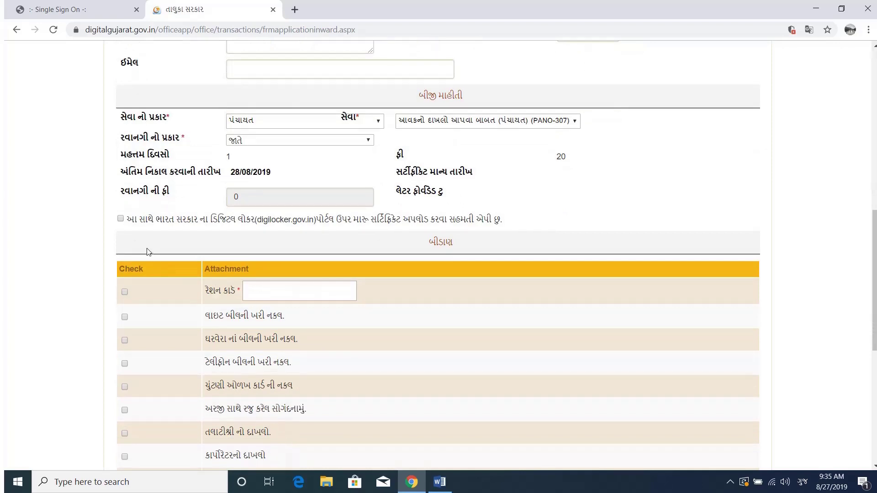
pyautogui.click(121, 219)
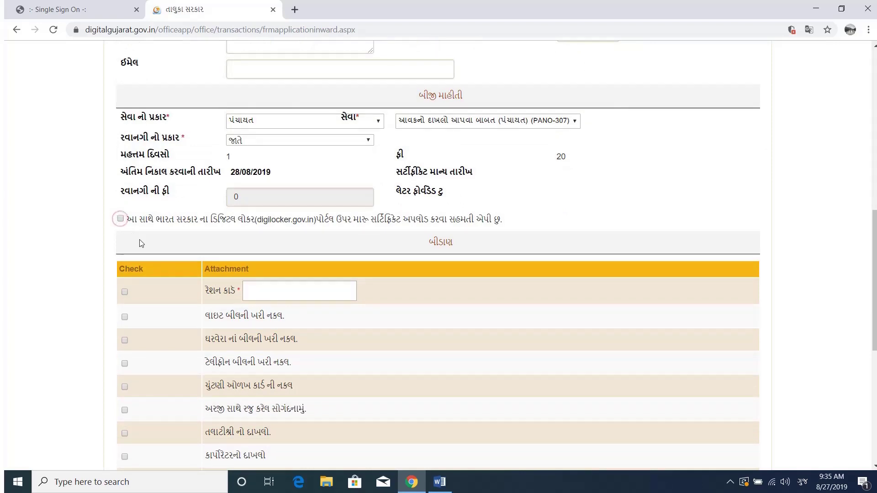
pyautogui.scroll(-1, 139, 239)
pyautogui.scroll(-2, 140, 241)
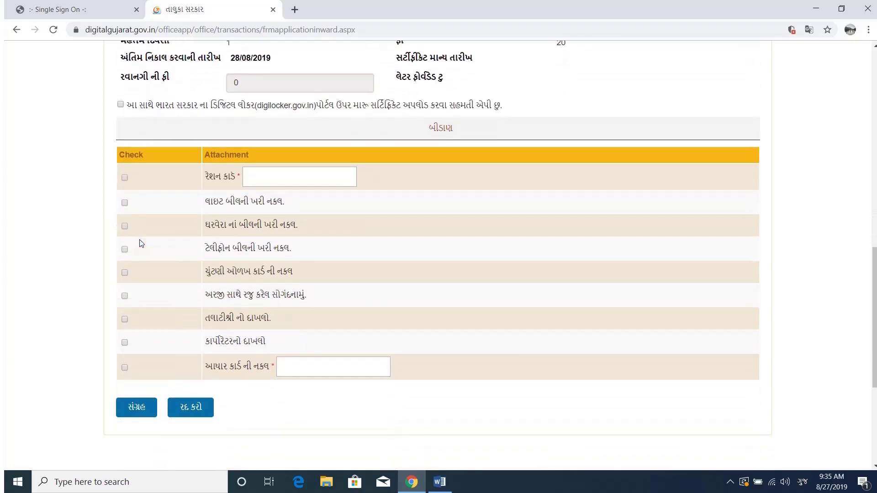
# Tick the ration card copy and fill in the ration card number
pyautogui.click(125, 178)
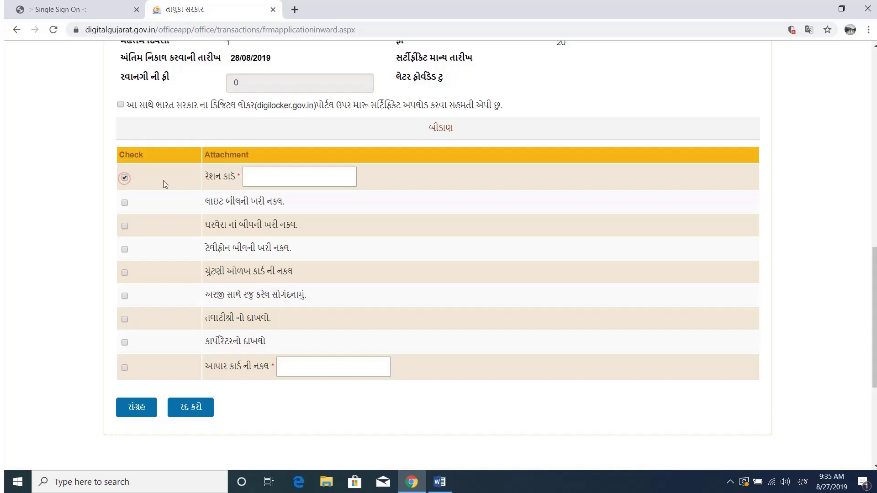
pyautogui.click(280, 178)
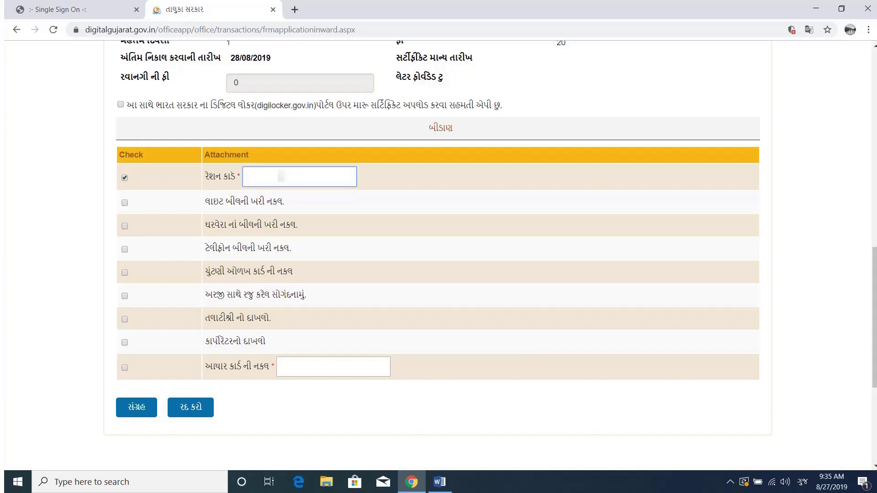
pyautogui.write('1')
pyautogui.click(256, 189)
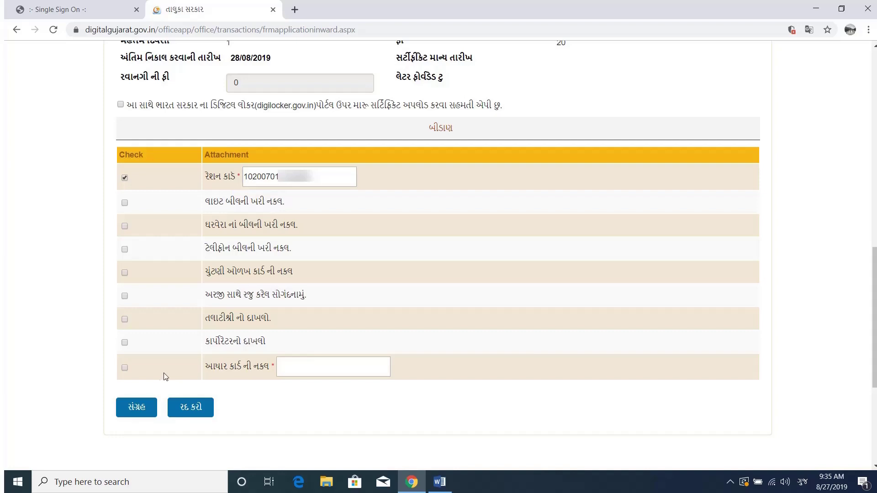
# Tick the Aadhaar and election card copies, paste the Aadhaar number, and save the application
pyautogui.click(124, 368)
pyautogui.click(321, 367)
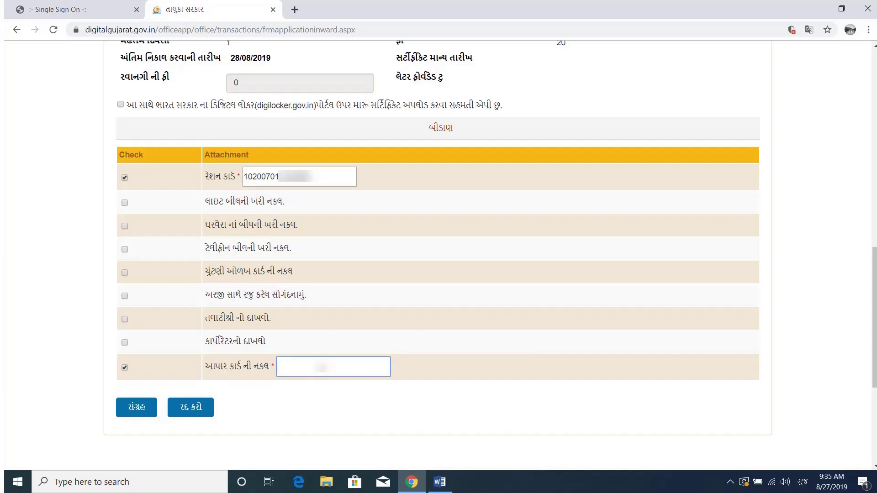
pyautogui.hotkey('ctrl', 'v')
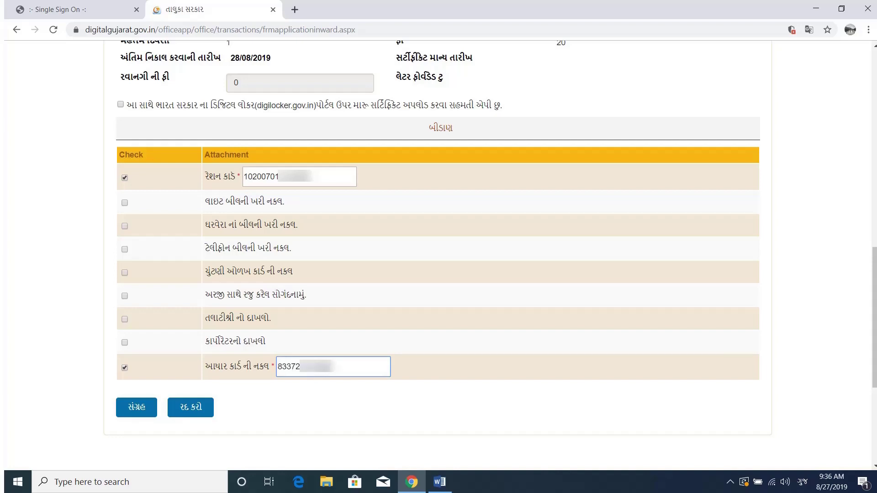
pyautogui.click(328, 393)
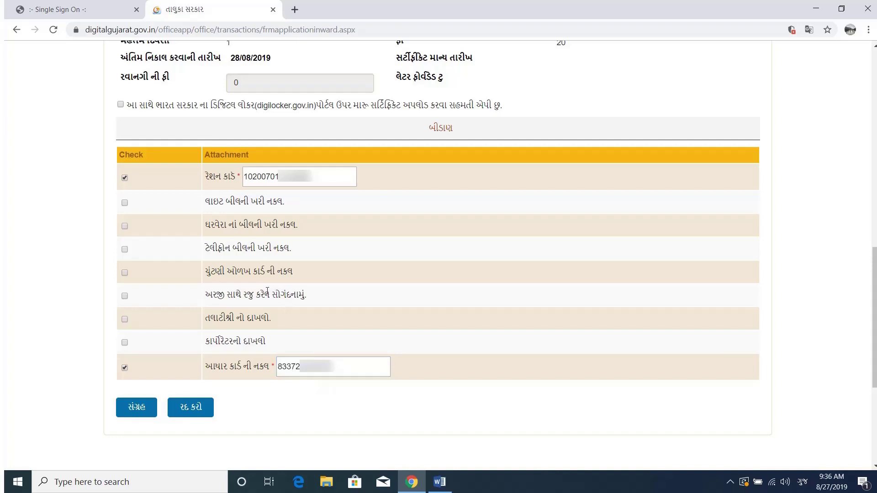
pyautogui.click(124, 273)
pyautogui.click(146, 410)
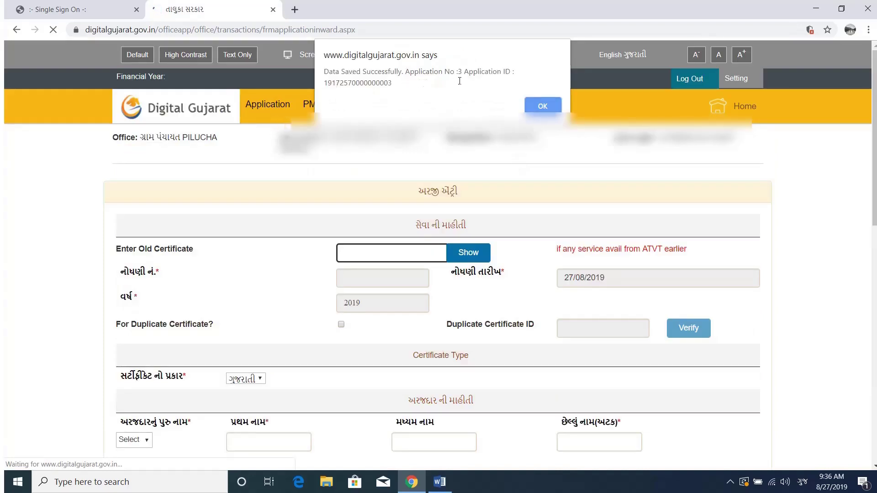
# Copy the new Application ID from the save confirmation and dismiss it
pyautogui.tripleClick(354, 86)
pyautogui.doubleClick(354, 86)
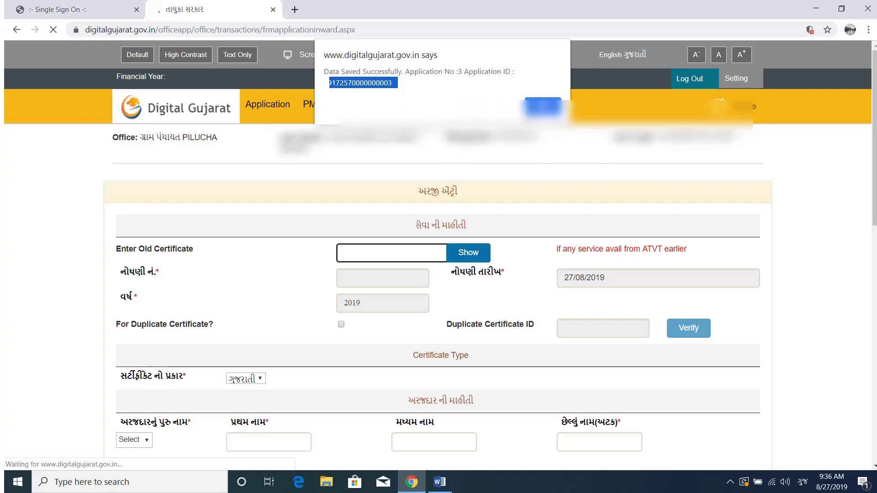
pyautogui.press('Return')
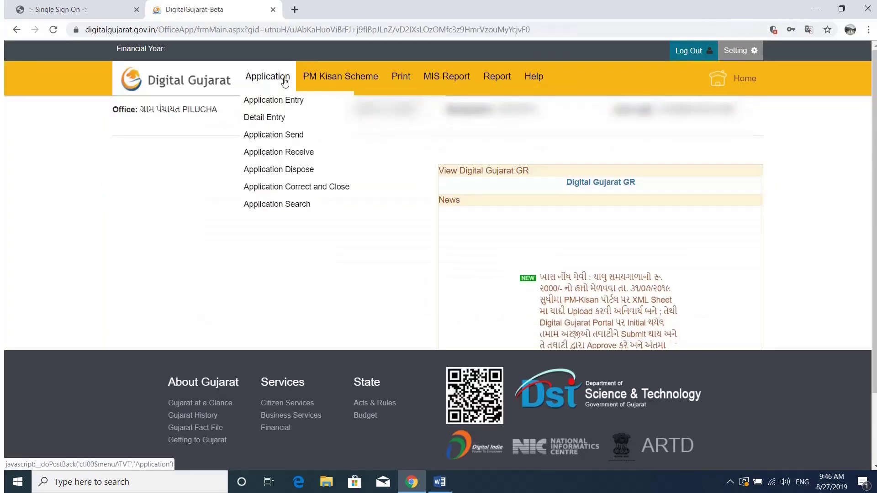
# Open detail entry for the pending Panchayat One Day Service income application
pyautogui.click(277, 120)
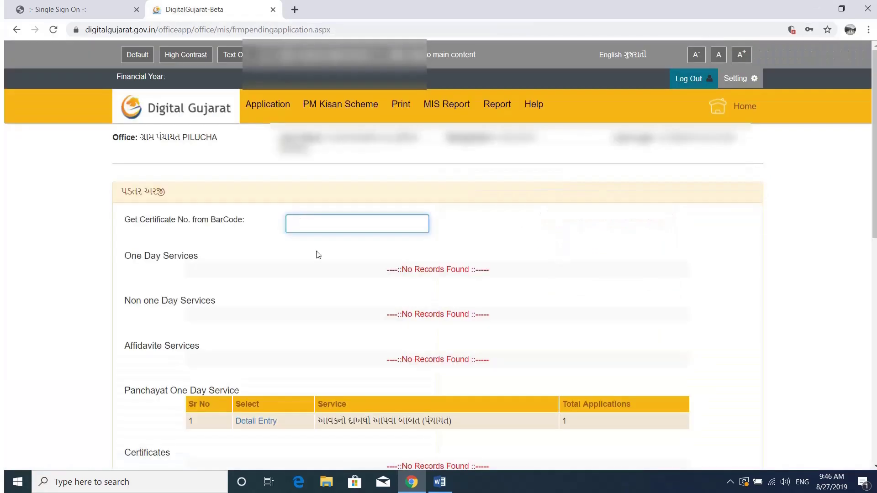
pyautogui.scroll(-3, 874, 146)
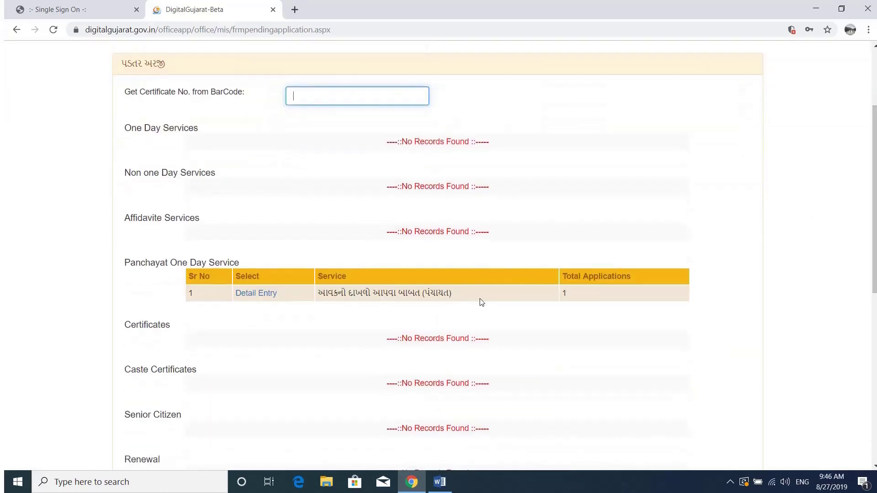
pyautogui.click(254, 294)
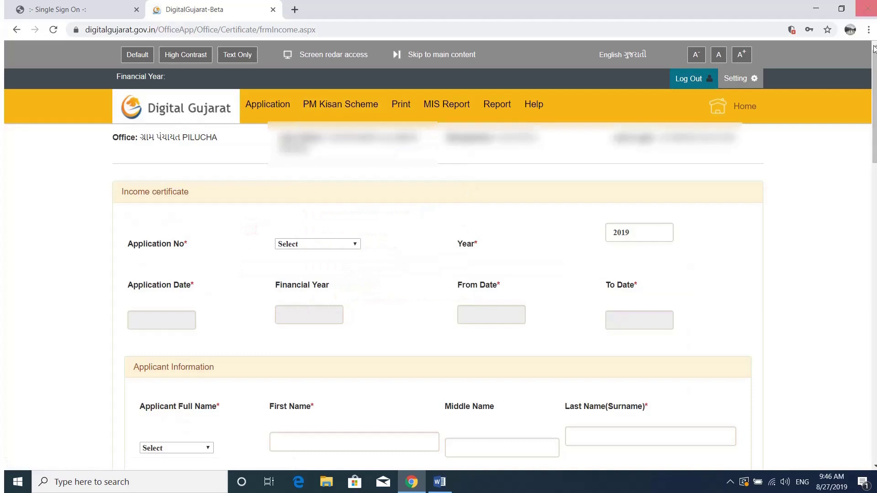
# Choose application number 3 on the detail-entry form
pyautogui.scroll(-2, 873, 52)
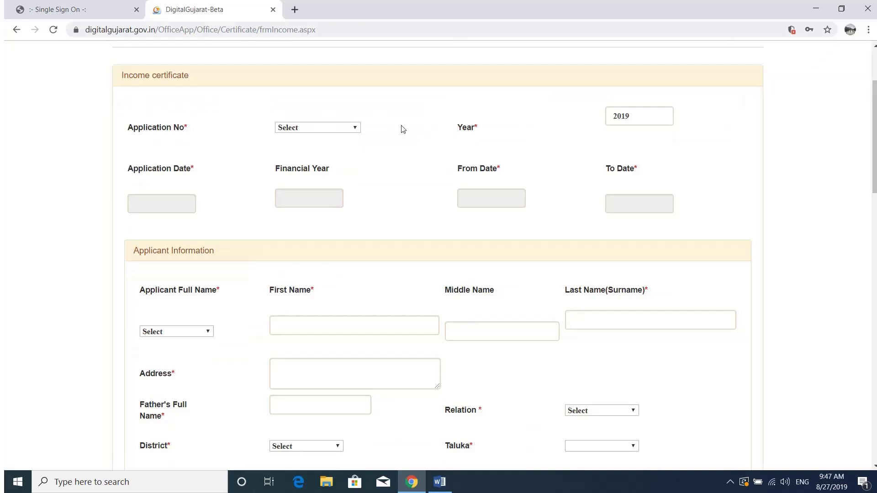
pyautogui.click(350, 129)
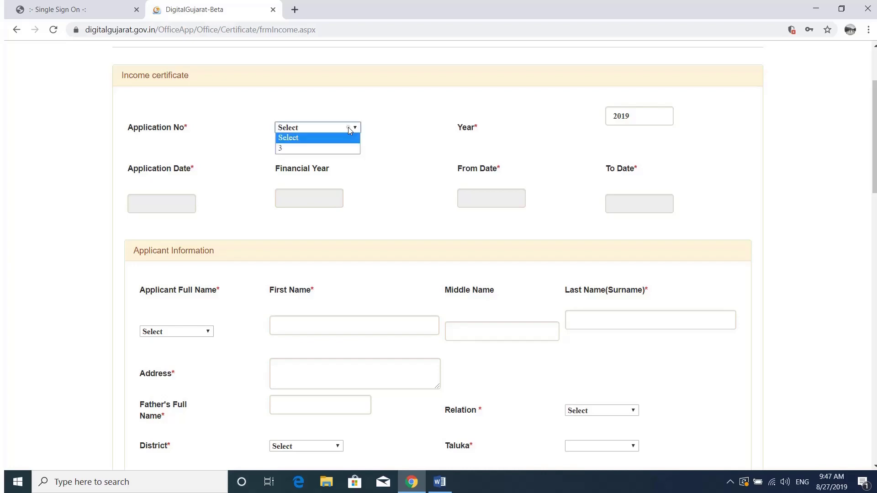
pyautogui.click(329, 149)
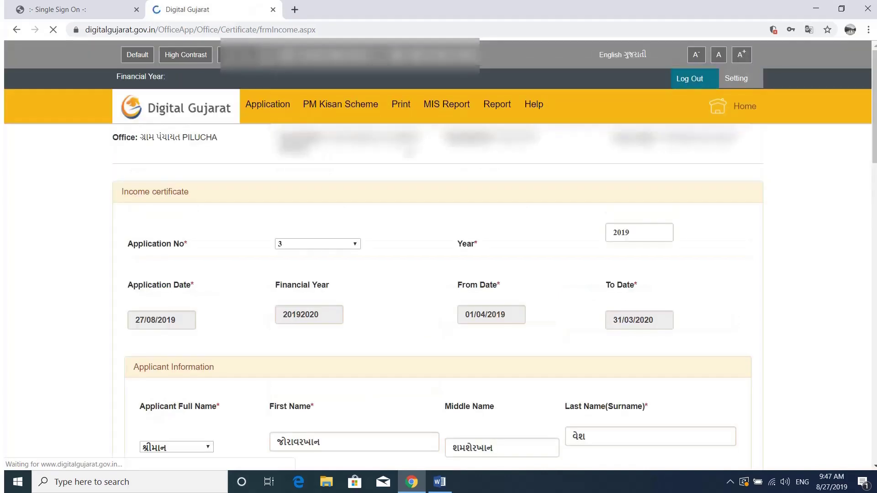
# Fill in the father's full name from the suggestion and set relation to પુત્ર
pyautogui.scroll(-3, 408, 219)
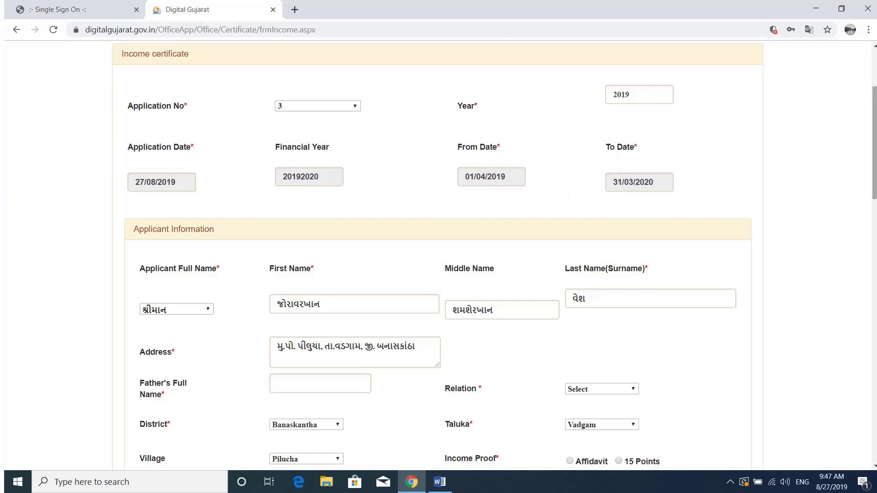
pyautogui.scroll(-4, 438, 255)
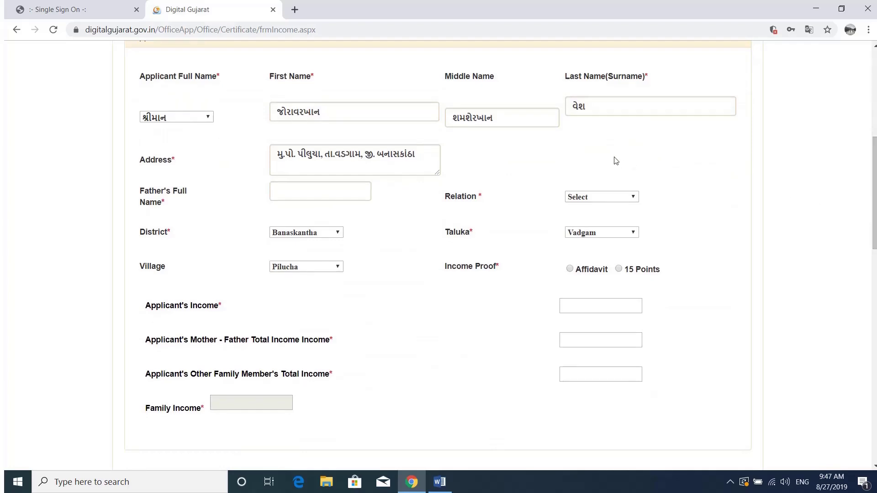
pyautogui.click(335, 191)
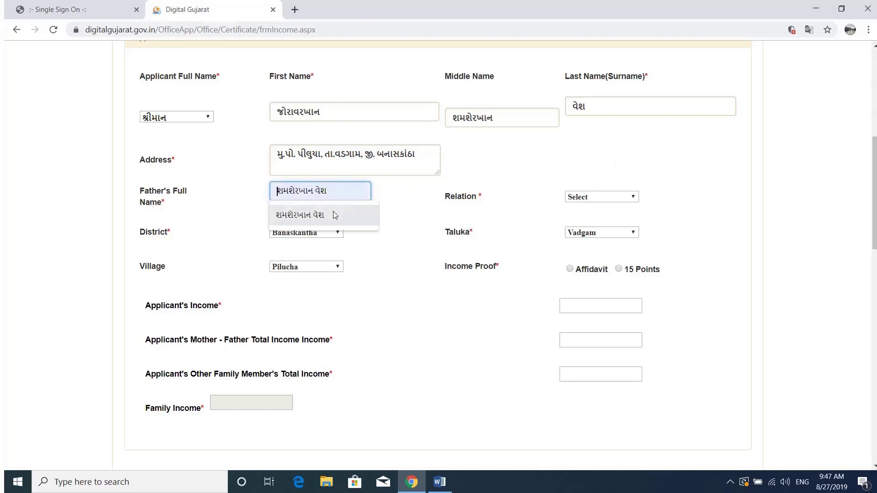
pyautogui.click(333, 214)
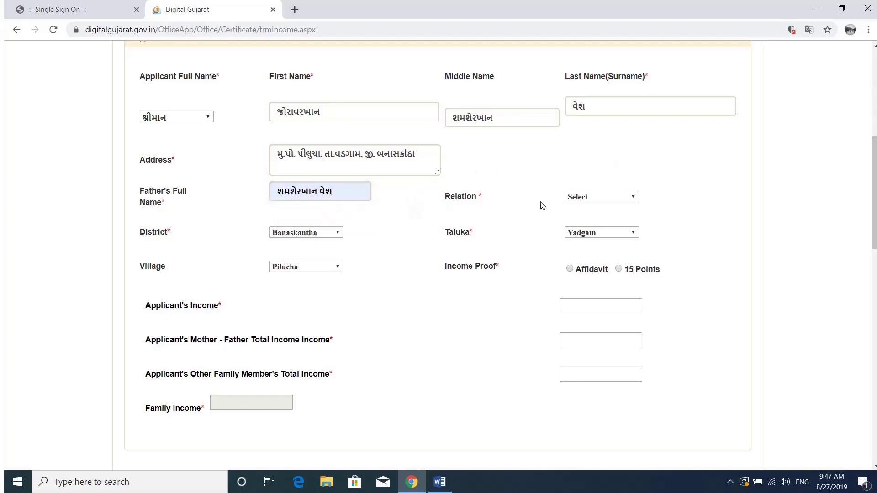
pyautogui.click(588, 200)
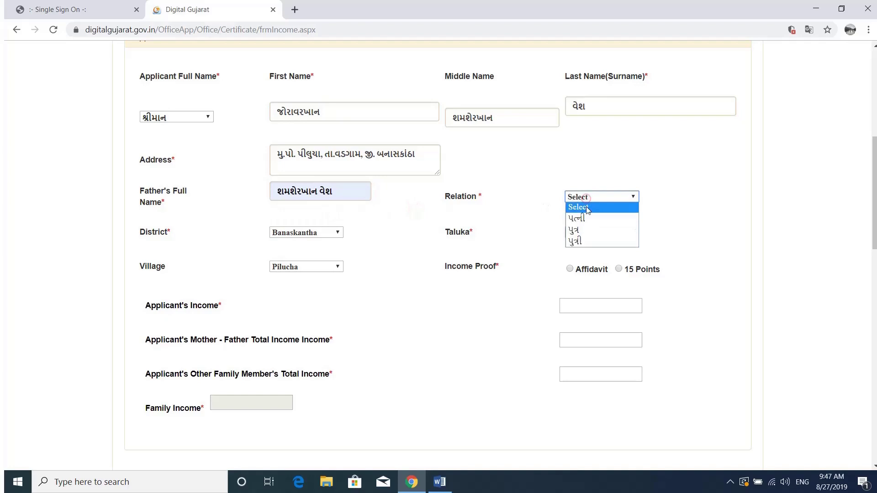
pyautogui.click(586, 230)
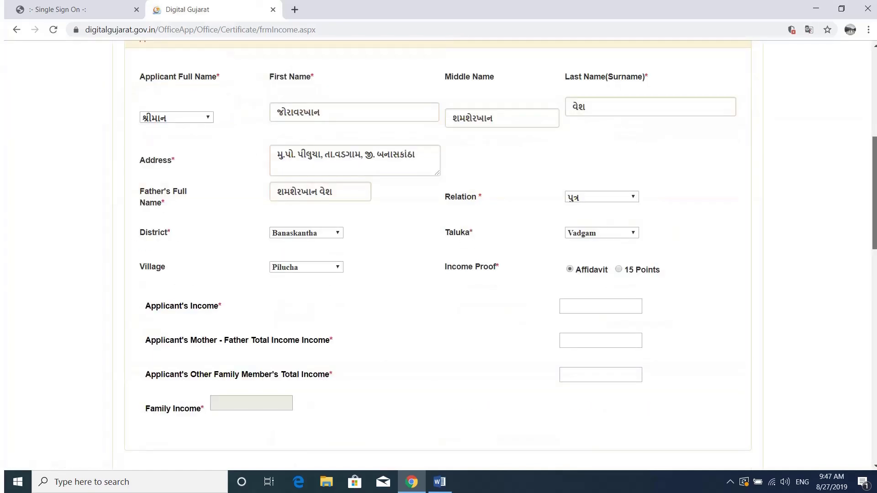
pyautogui.scroll(-2, 502, 117)
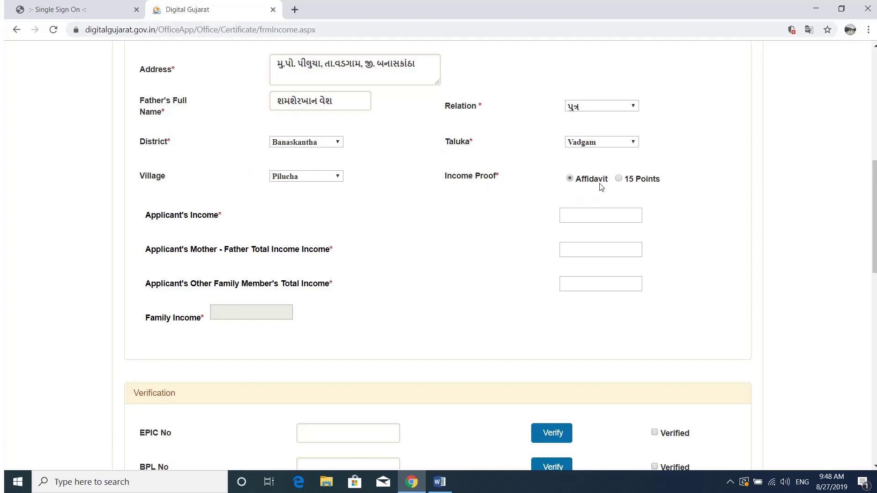
# Enter 40000 as the applicant's income so family income shows ચાલીસ હજાર
pyautogui.click(591, 217)
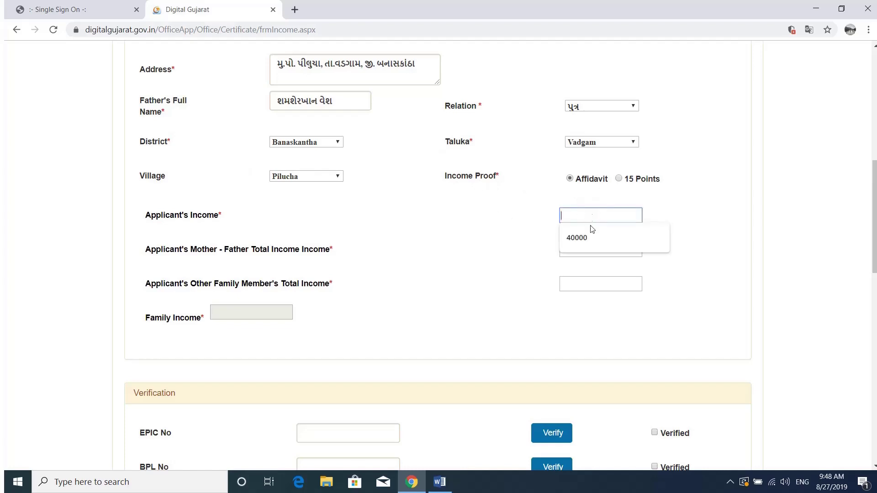
pyautogui.click(591, 239)
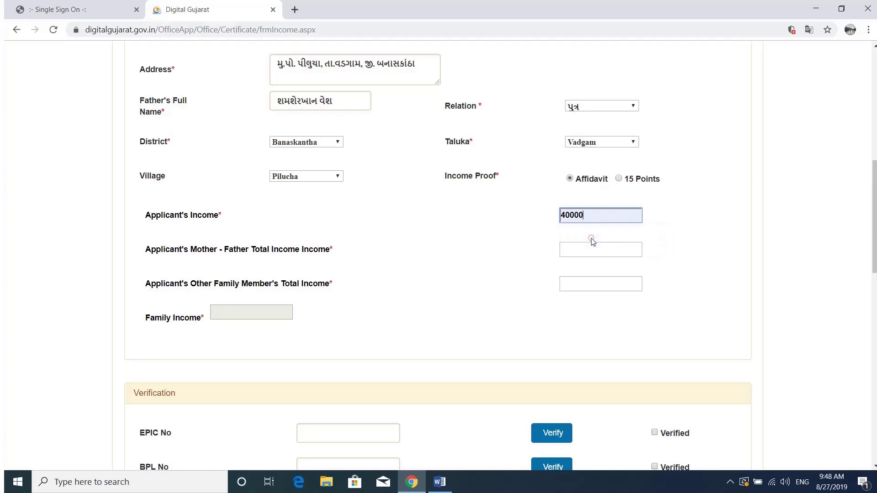
pyautogui.click(526, 230)
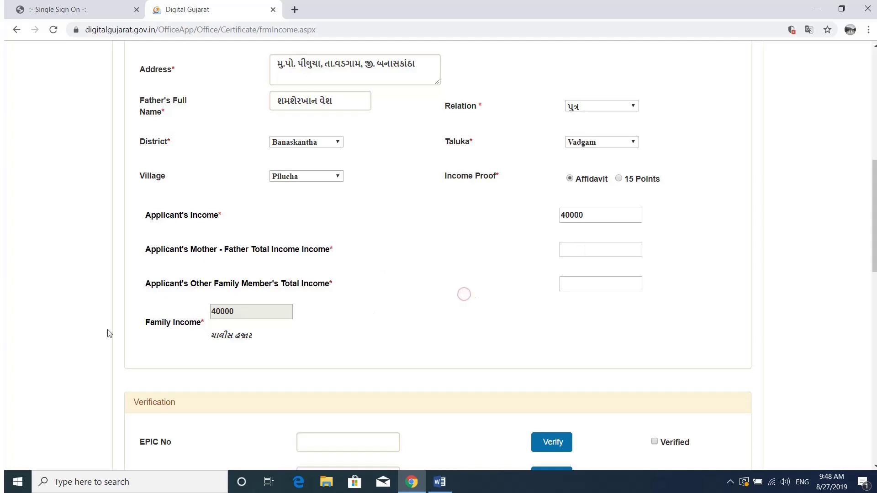
pyautogui.scroll(-4, 357, 323)
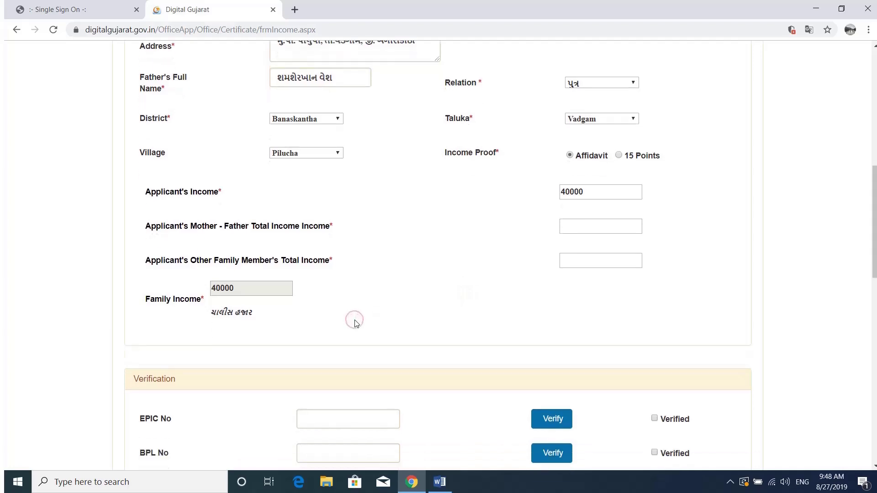
pyautogui.scroll(-2, 357, 323)
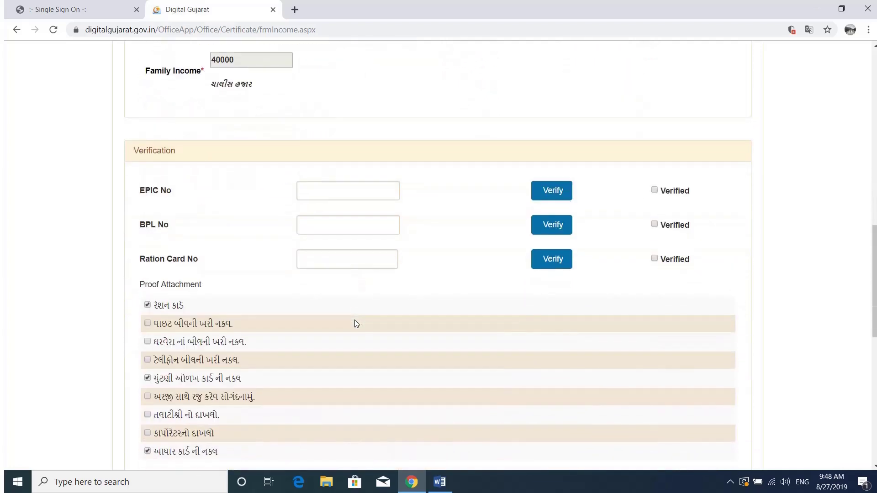
# Fill in the saved EPIC number, mark it verified and run its verification
pyautogui.scroll(1, 357, 323)
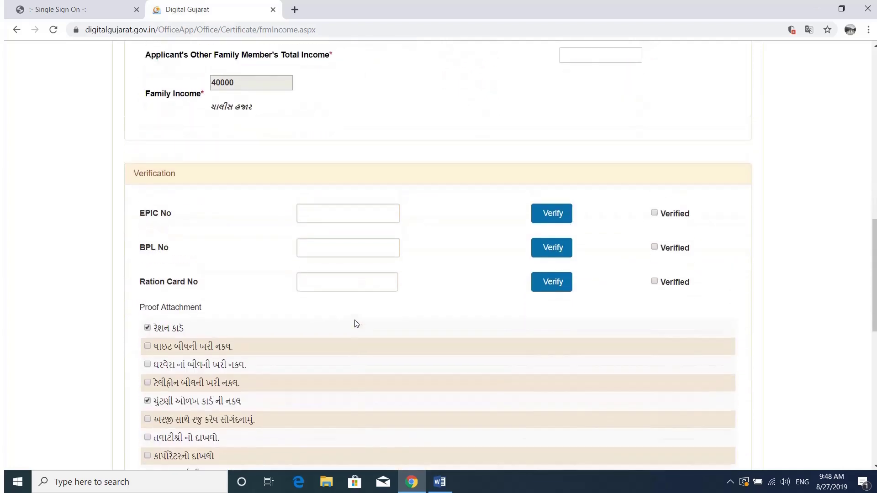
pyautogui.click(354, 214)
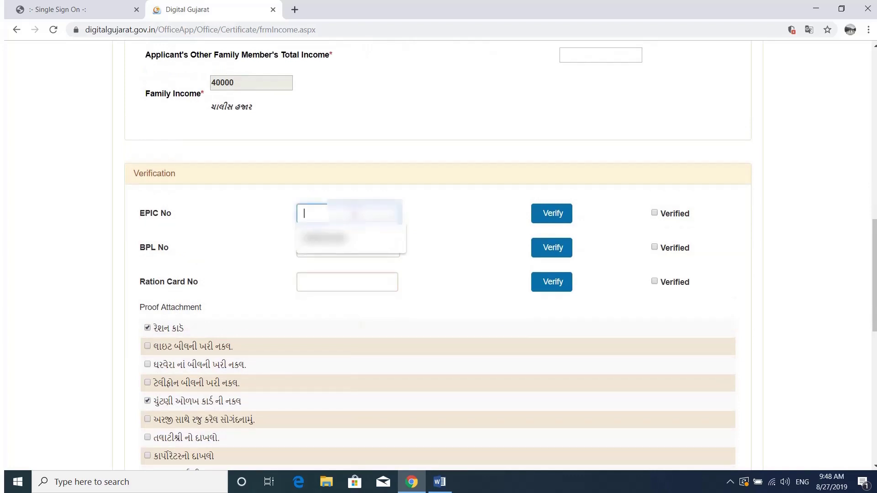
pyautogui.click(355, 251)
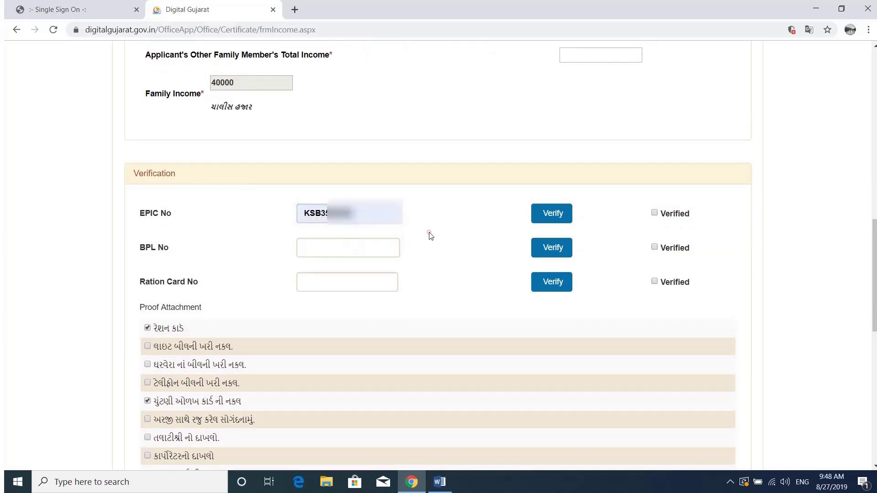
pyautogui.click(655, 213)
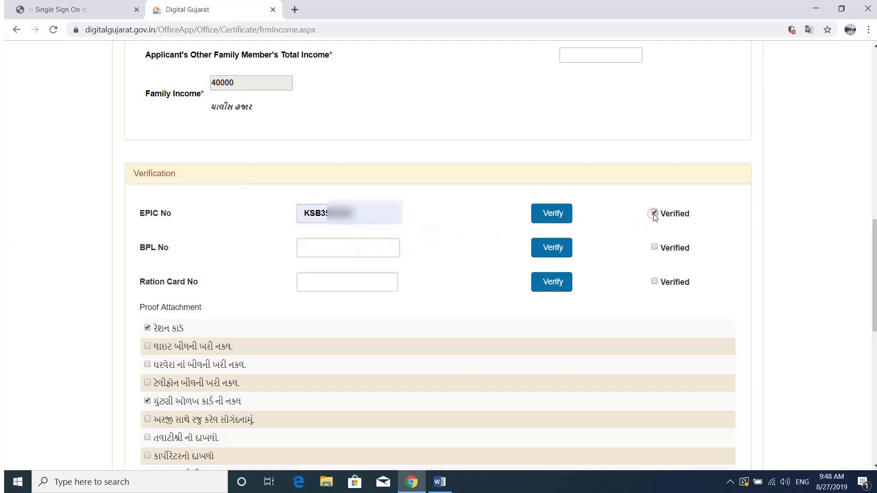
pyautogui.click(554, 215)
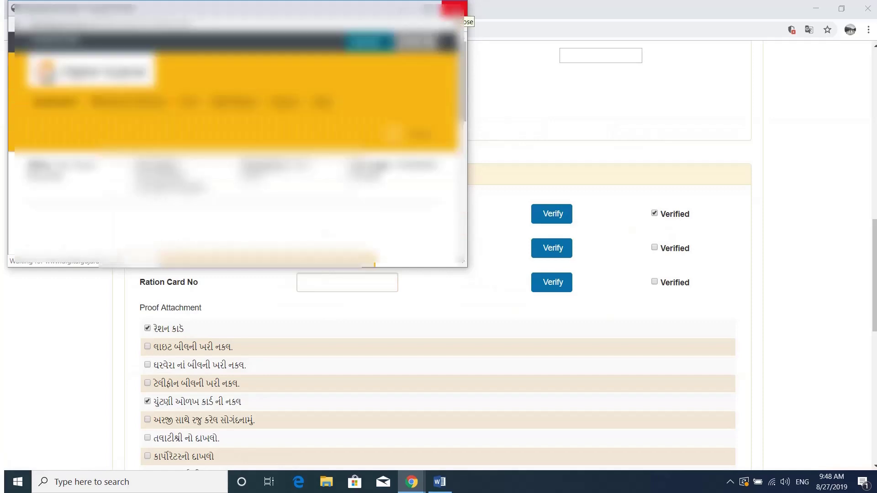
pyautogui.click(457, 8)
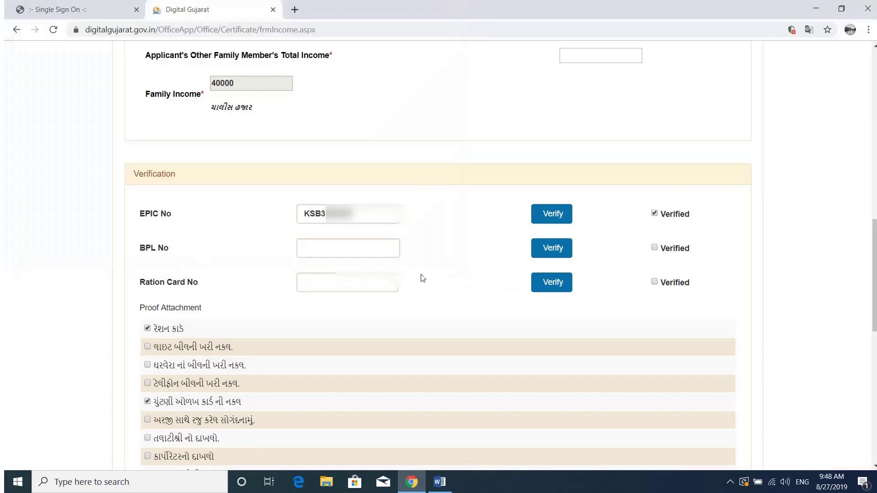
# Fill in the saved ration card number, mark it verified and run its verification
pyautogui.click(348, 282)
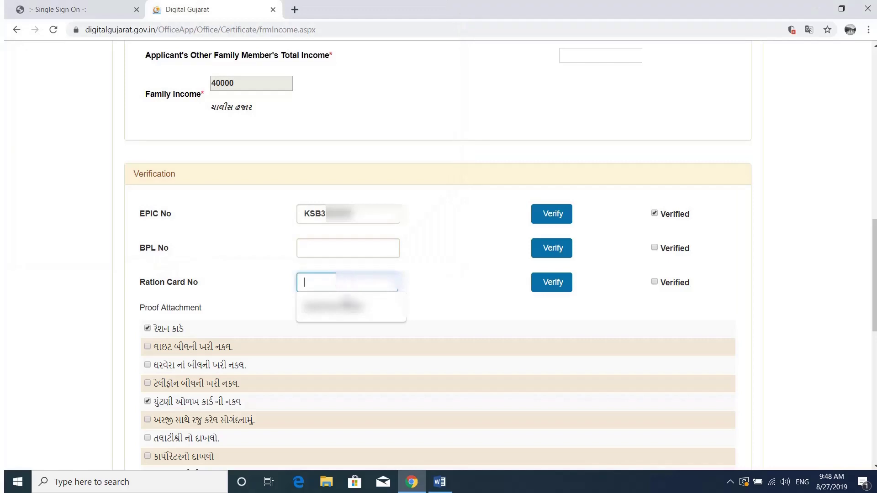
pyautogui.click(349, 302)
pyautogui.click(443, 297)
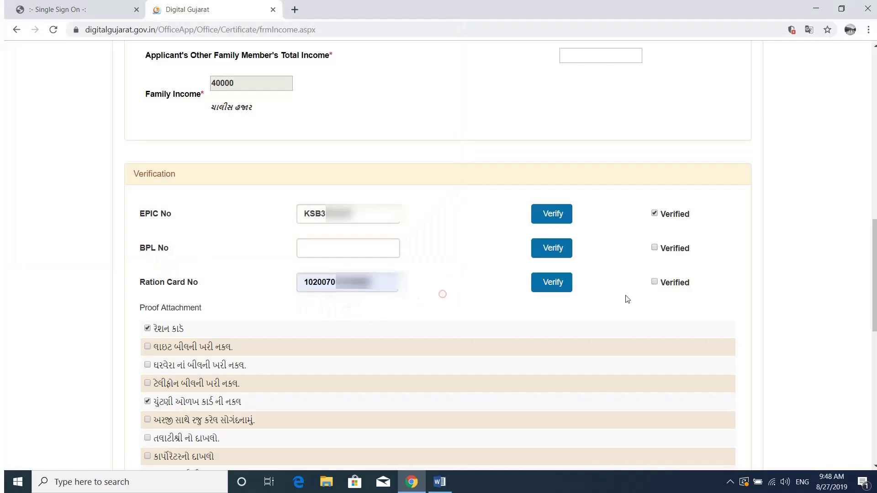
pyautogui.click(656, 283)
pyautogui.click(544, 287)
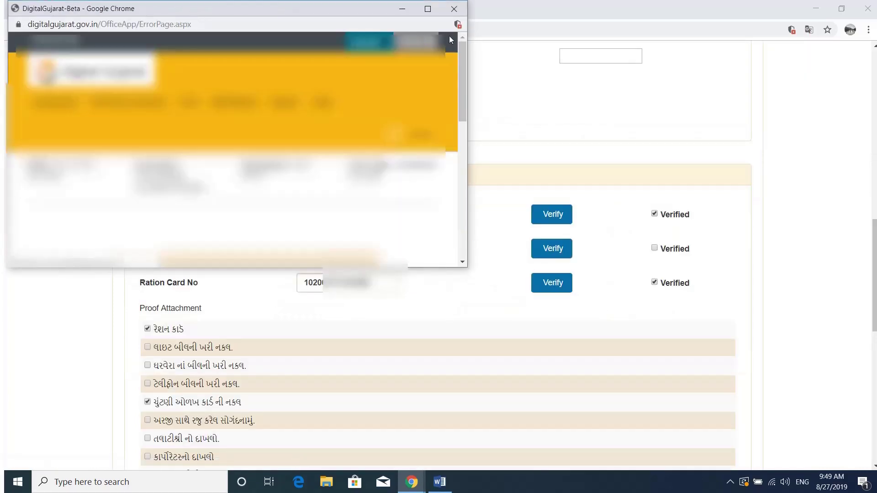
pyautogui.click(454, 9)
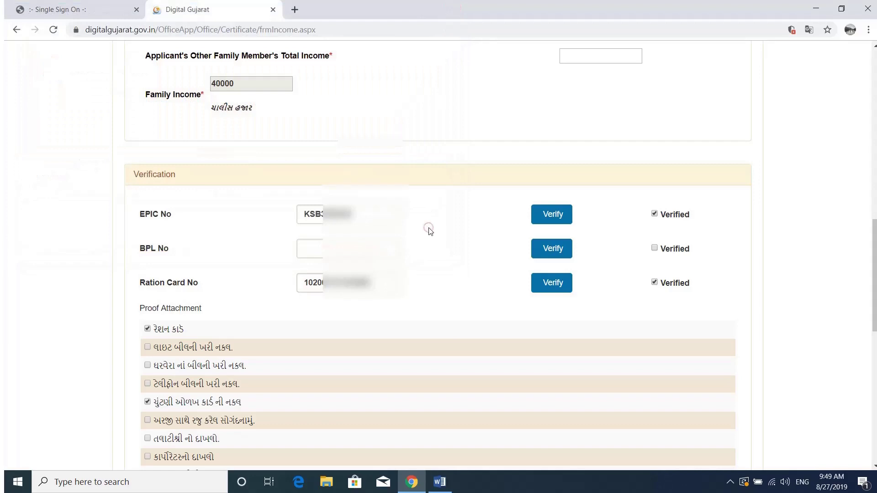
pyautogui.scroll(-3, 430, 231)
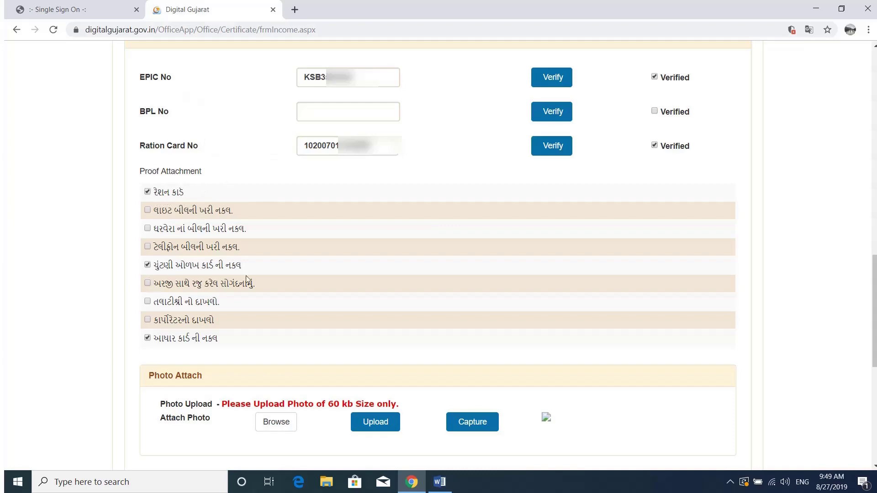
# Try the photo capture window, then close it
pyautogui.click(315, 339)
pyautogui.click(462, 422)
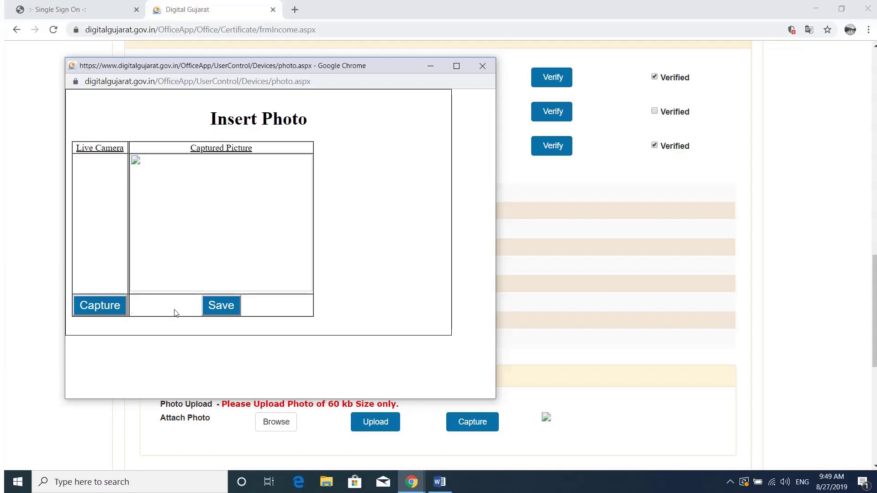
pyautogui.click(484, 70)
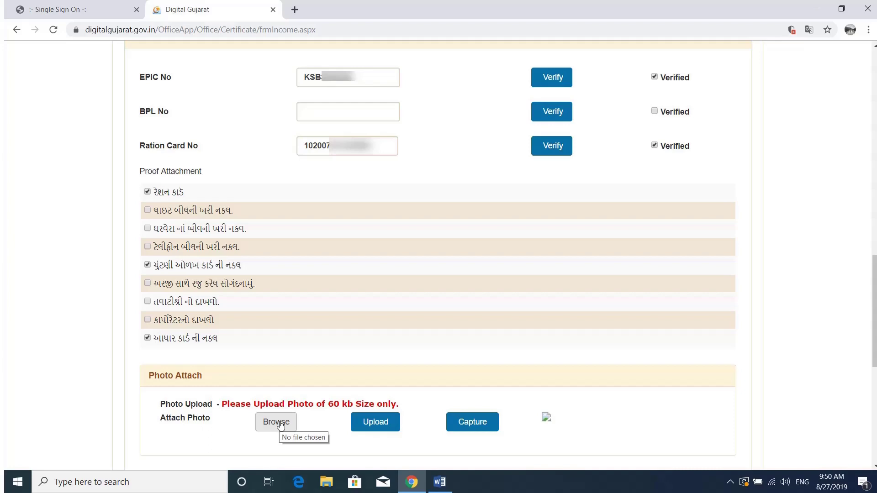
# Browse to the Desktop and attach the applicant's JPG photo
pyautogui.click(280, 424)
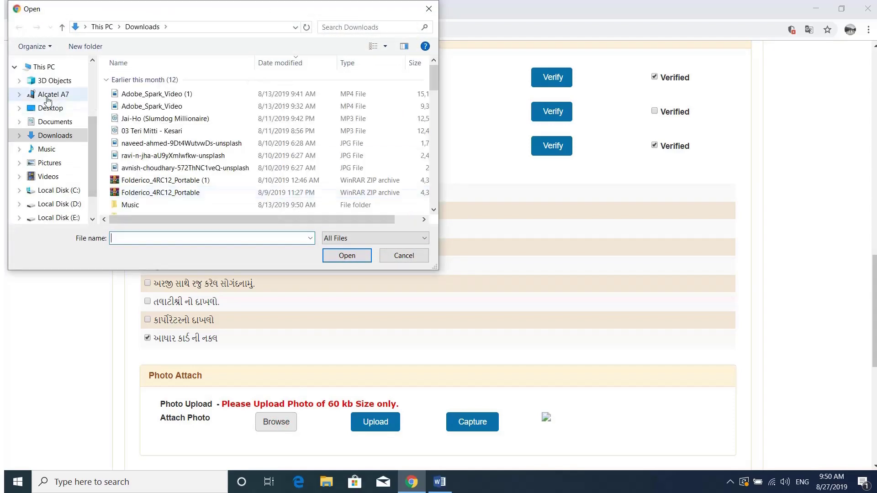
pyautogui.click(51, 107)
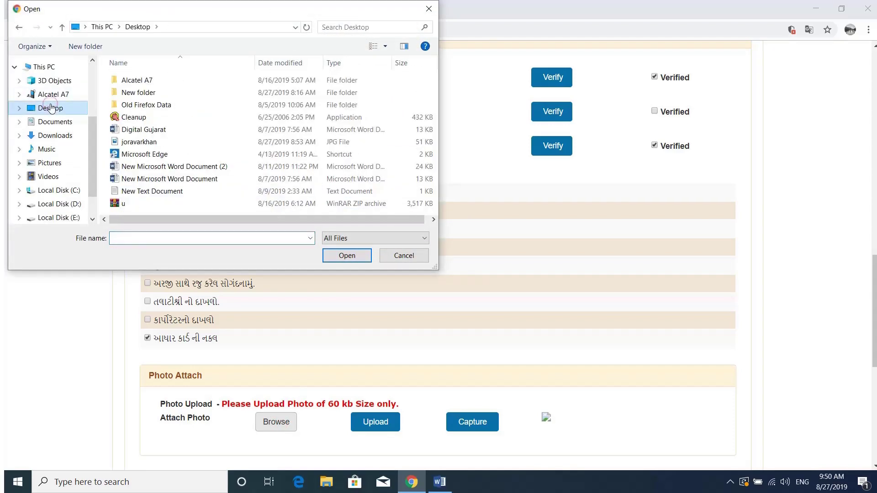
pyautogui.click(137, 142)
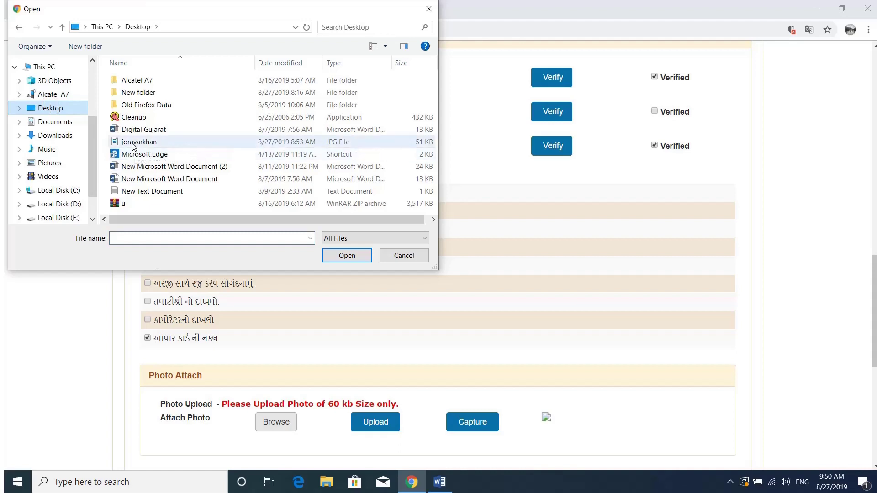
pyautogui.doubleClick(133, 144)
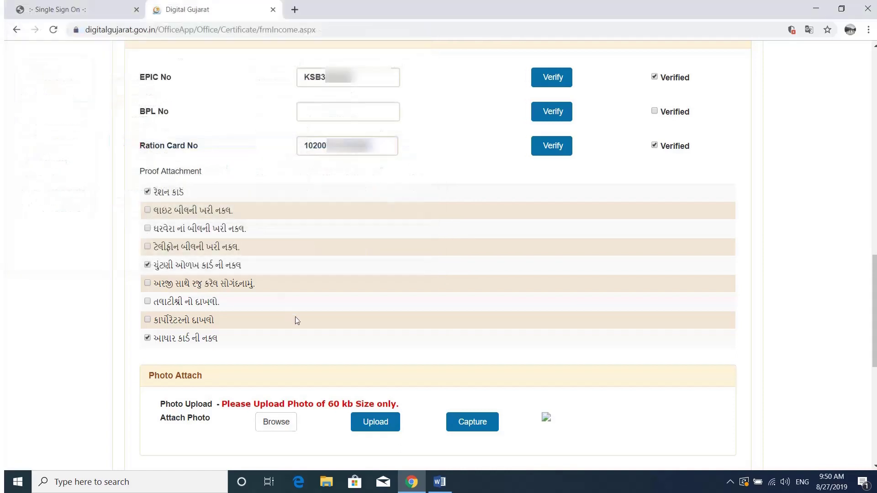
# Upload the applicant's photo and save the income form through Print Preview
pyautogui.click(372, 423)
pyautogui.click(371, 423)
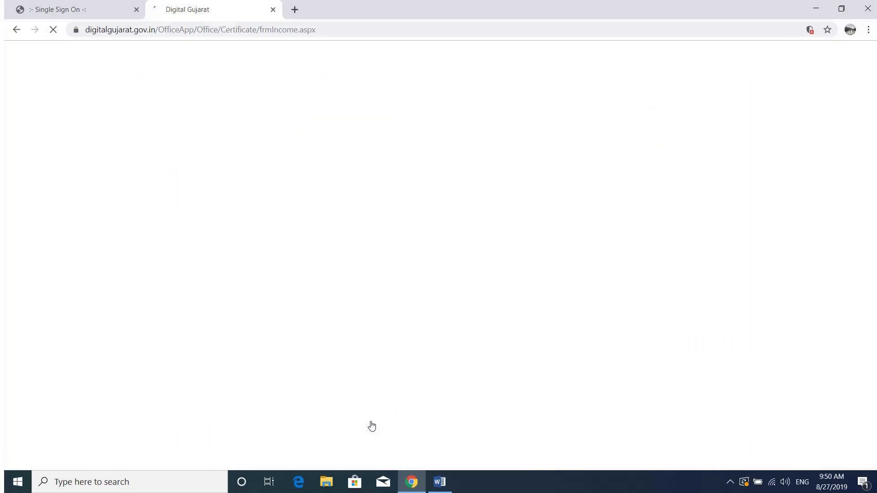
pyautogui.scroll(-2, 372, 426)
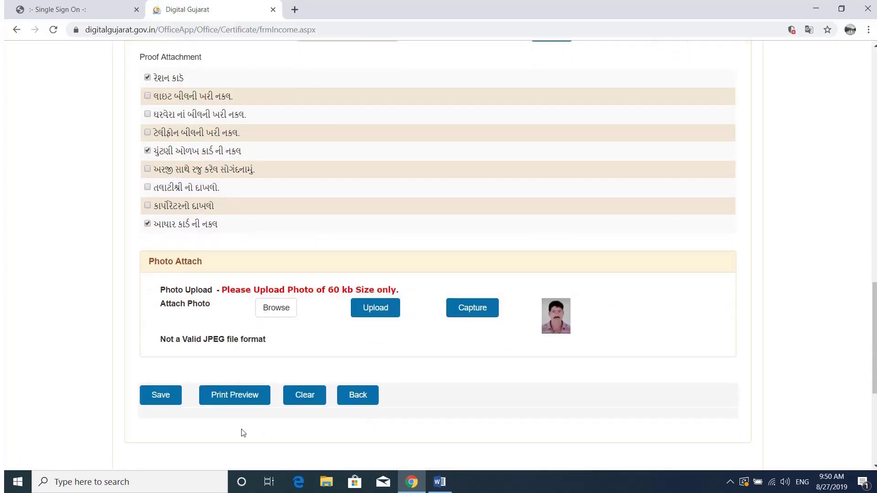
pyautogui.click(238, 398)
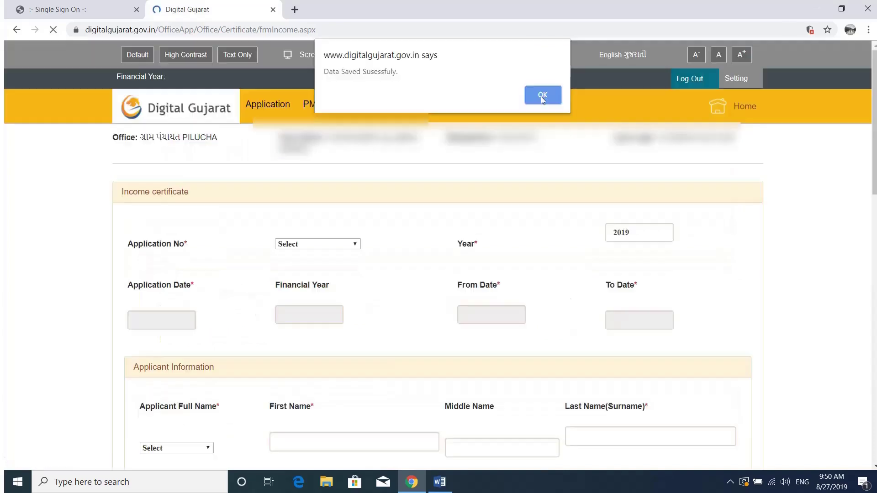
# Dismiss the Data Saved alert, close the ₹40000 draft certificate, and return to the form top
pyautogui.click(542, 95)
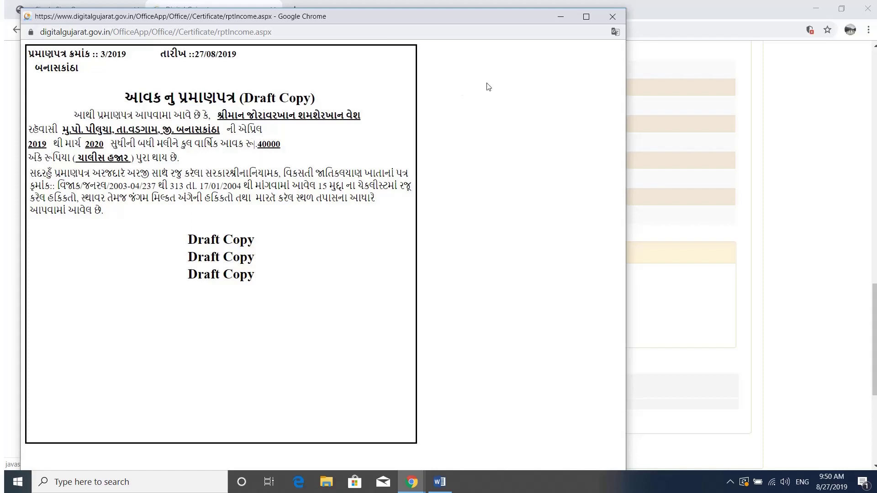
pyautogui.click(613, 17)
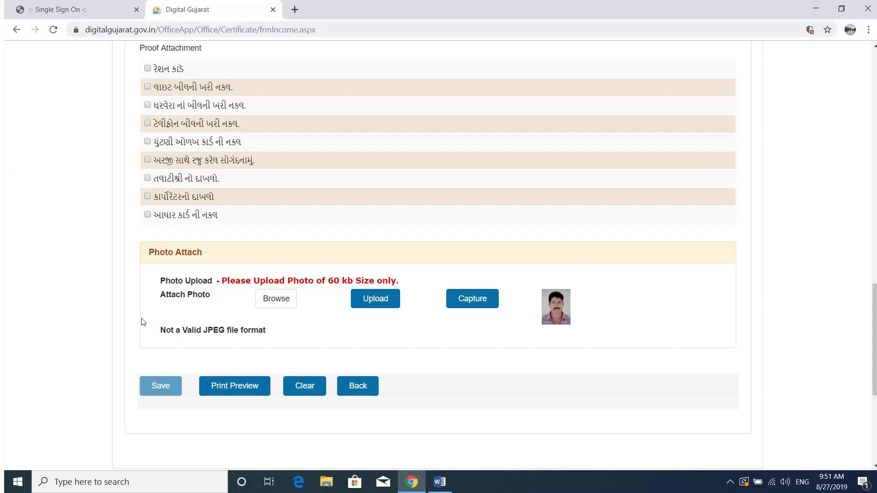
pyautogui.scroll(8, 141, 321)
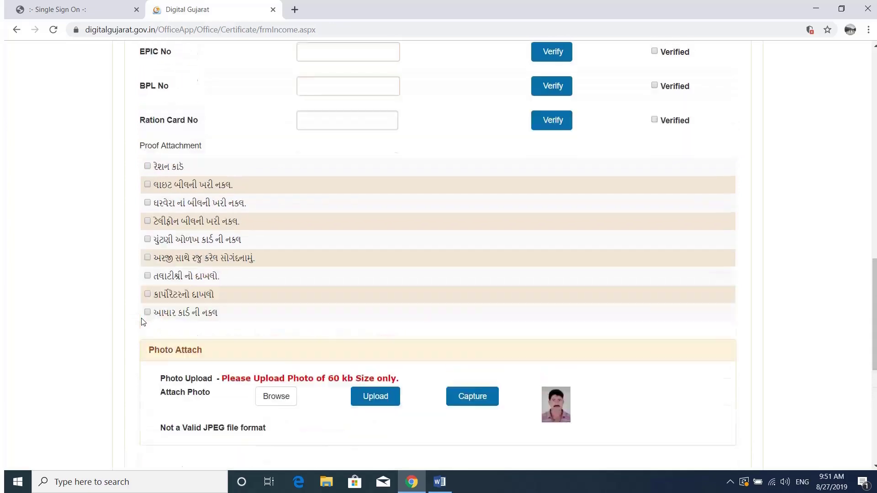
pyautogui.scroll(10, 141, 322)
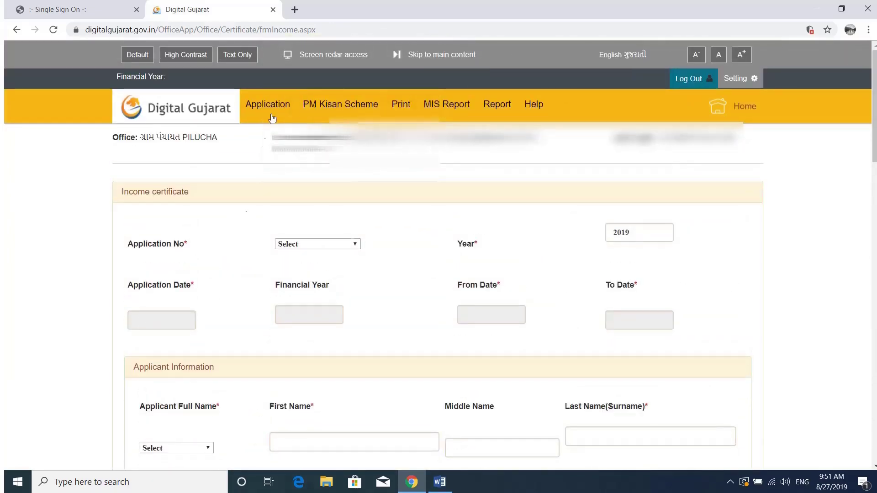
# On the Application Send page, tick the 2019 income application and send it with મોકલો
pyautogui.click(288, 96)
pyautogui.moveTo(287, 94)
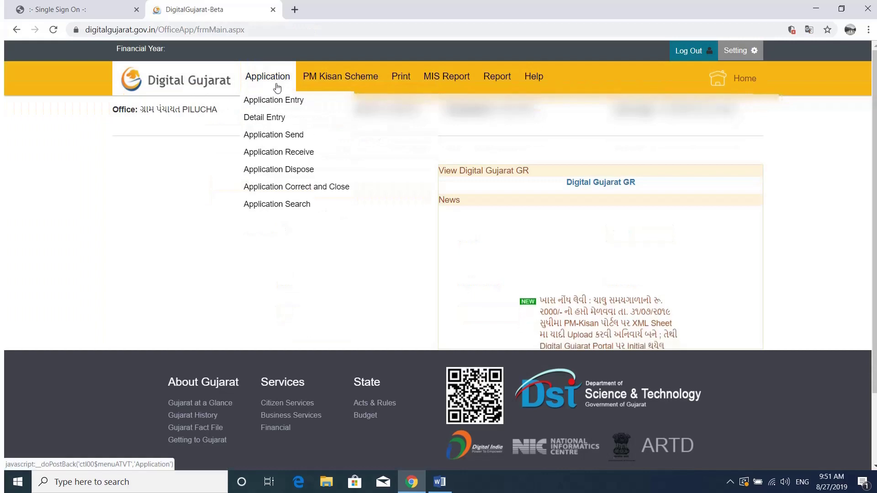
pyautogui.click(272, 137)
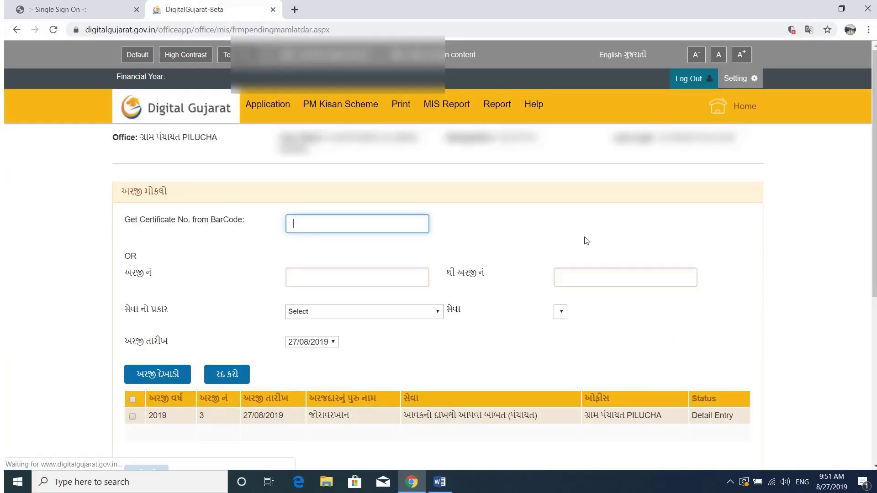
pyautogui.click(706, 232)
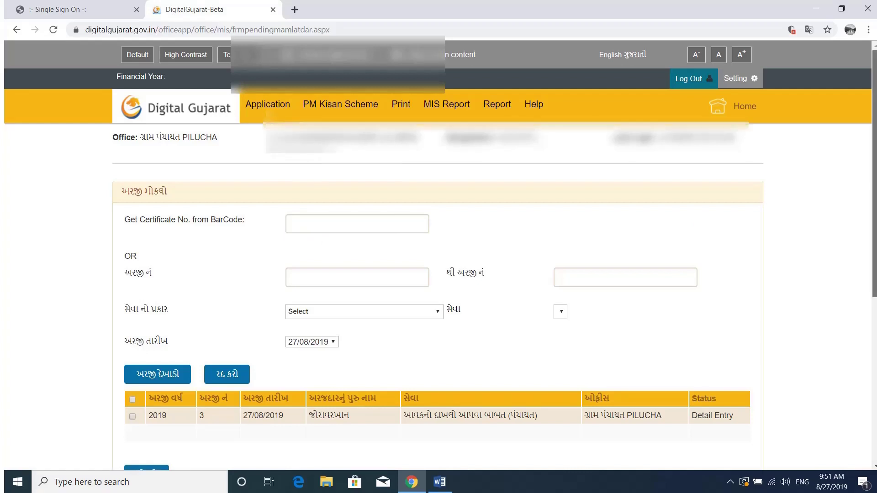
pyautogui.scroll(-3, 706, 232)
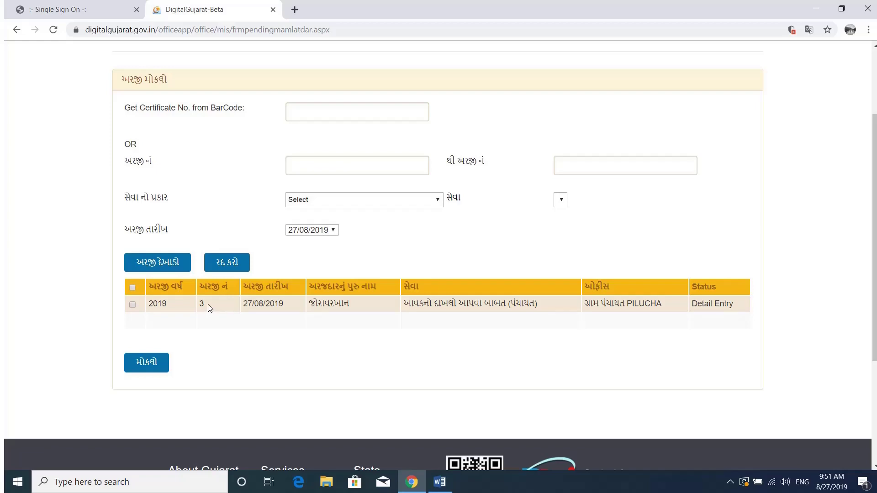
pyautogui.click(133, 305)
pyautogui.click(155, 368)
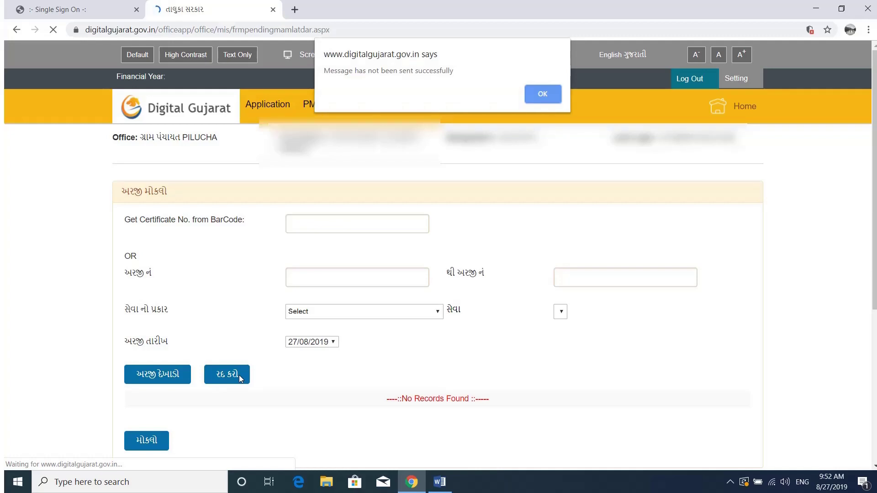
# Dismiss the send result and go from the home page's Login to Office Login
pyautogui.press('Return')
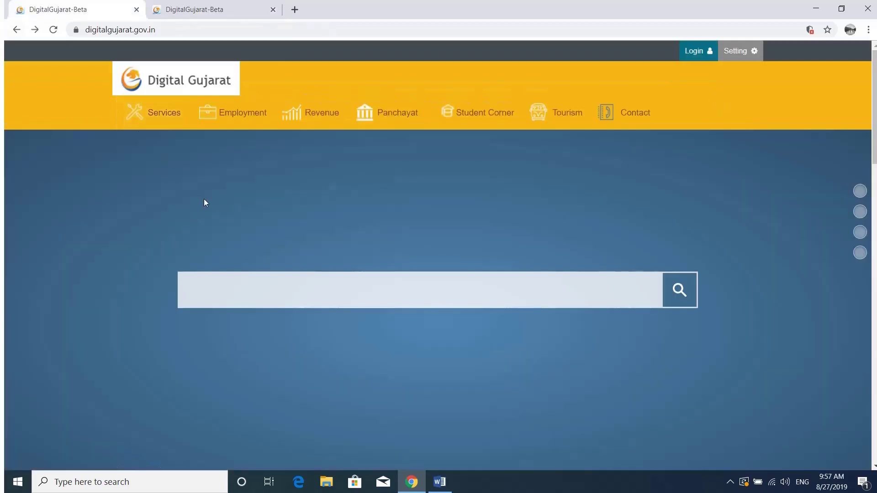
pyautogui.write('Mahatma Mandir')
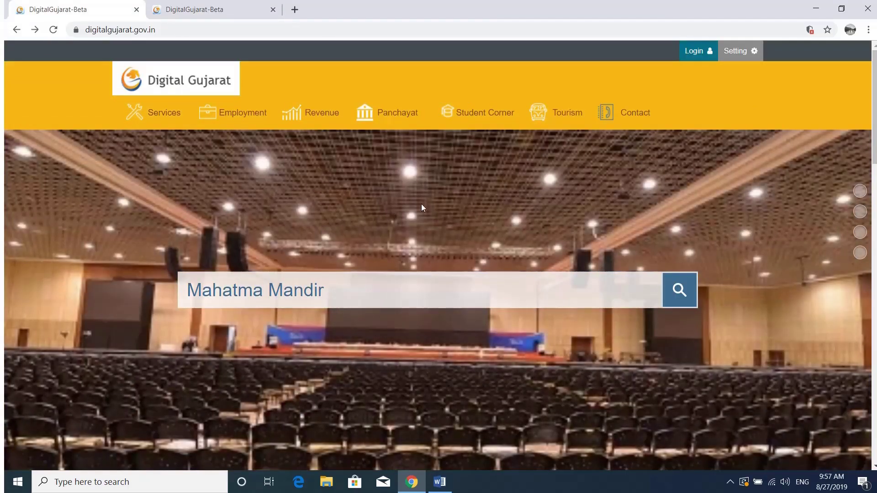
pyautogui.click(693, 52)
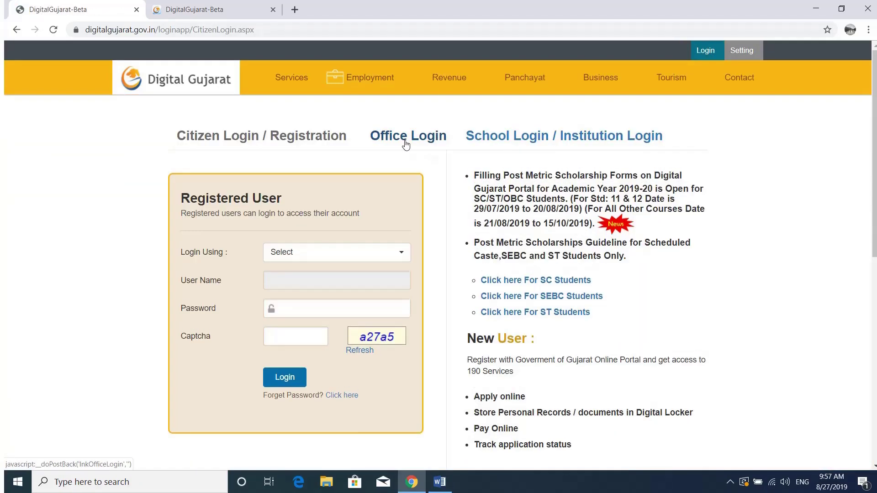
pyautogui.click(405, 145)
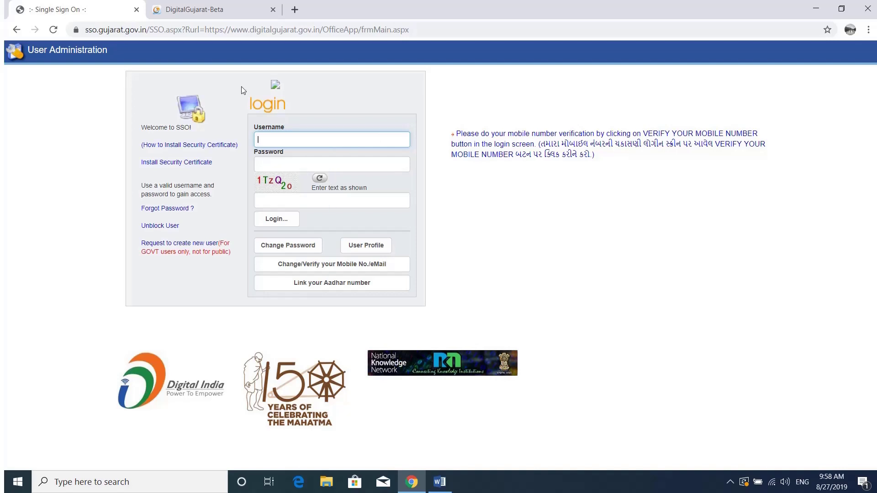
# In the logged-in tab, receive application 3 (Detail Entry Done) on the Application Receive page
pyautogui.click(197, 9)
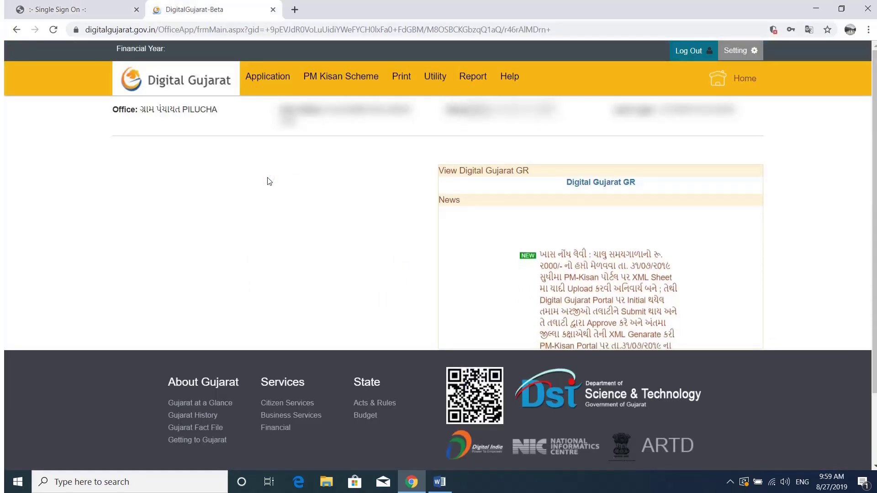
pyautogui.moveTo(283, 80)
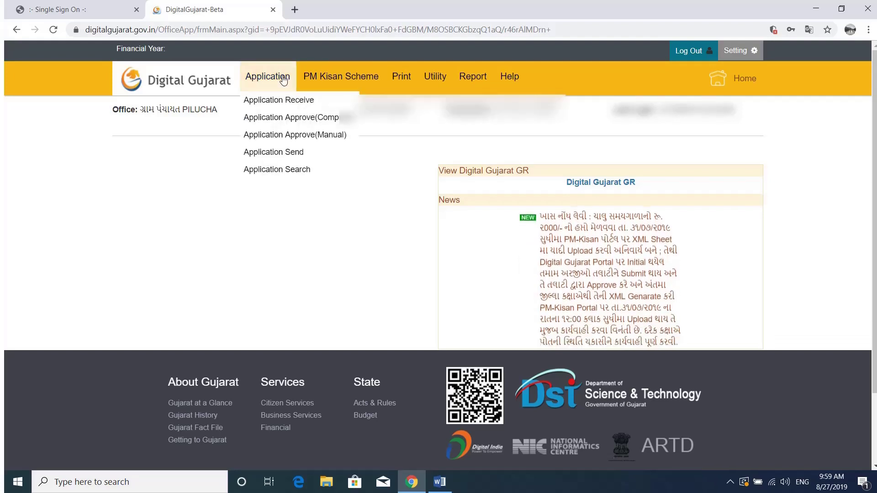
pyautogui.click(276, 100)
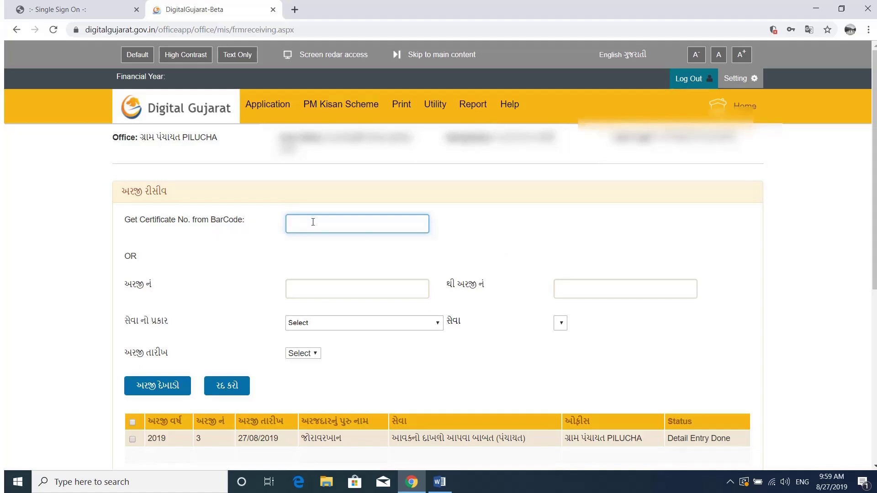
pyautogui.click(585, 272)
pyautogui.scroll(-1, 587, 272)
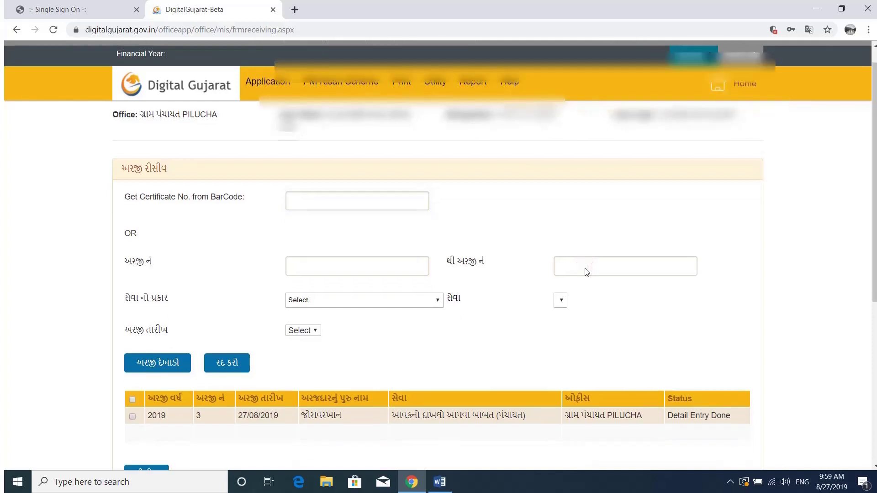
pyautogui.scroll(-3, 585, 270)
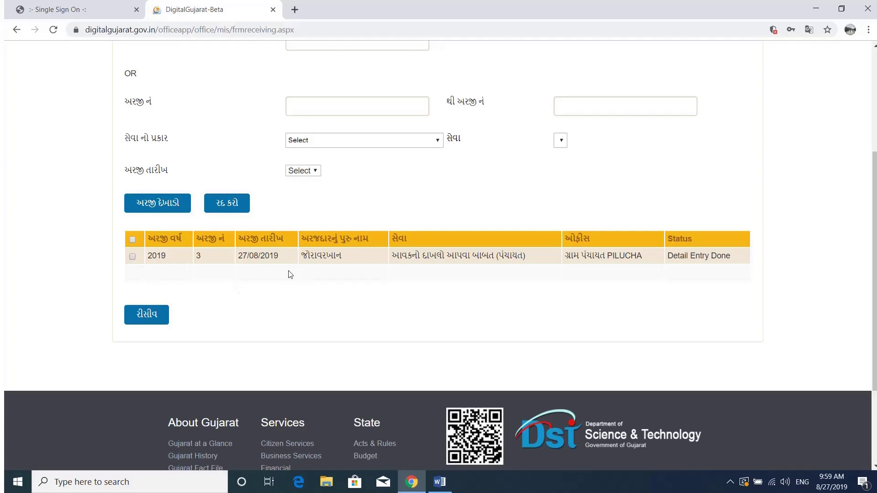
pyautogui.click(133, 257)
pyautogui.click(151, 317)
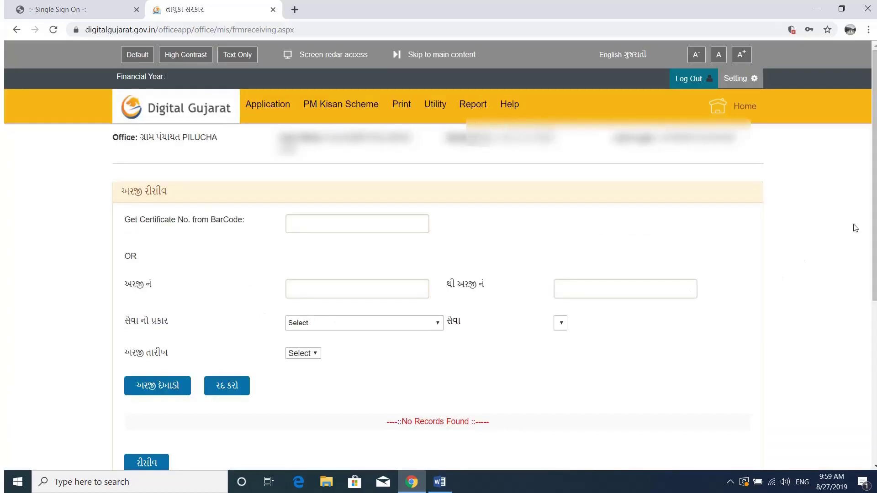
# Open Detail Entry for the pending Panchayat One Day Service income certificate application
pyautogui.scroll(-2, 856, 228)
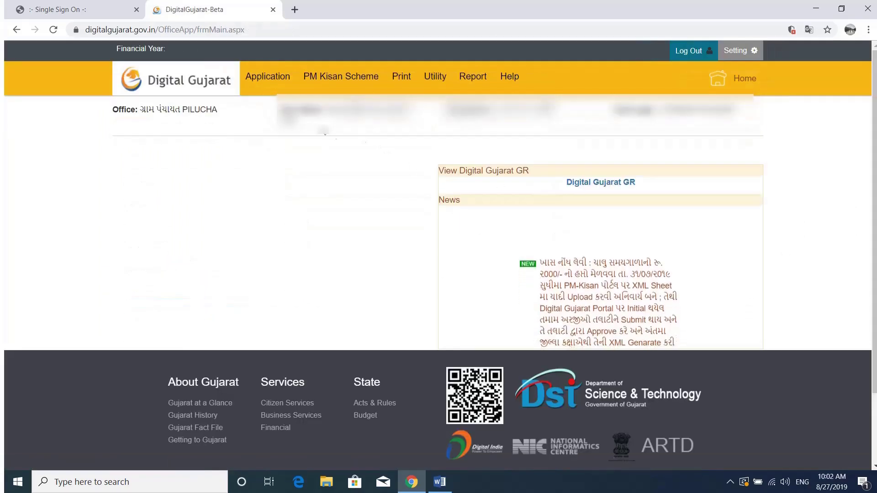
pyautogui.moveTo(269, 78)
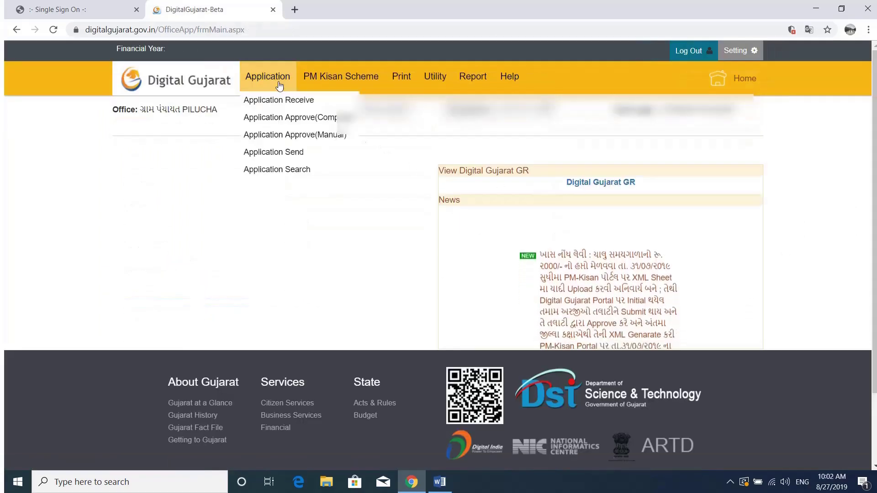
pyautogui.click(285, 118)
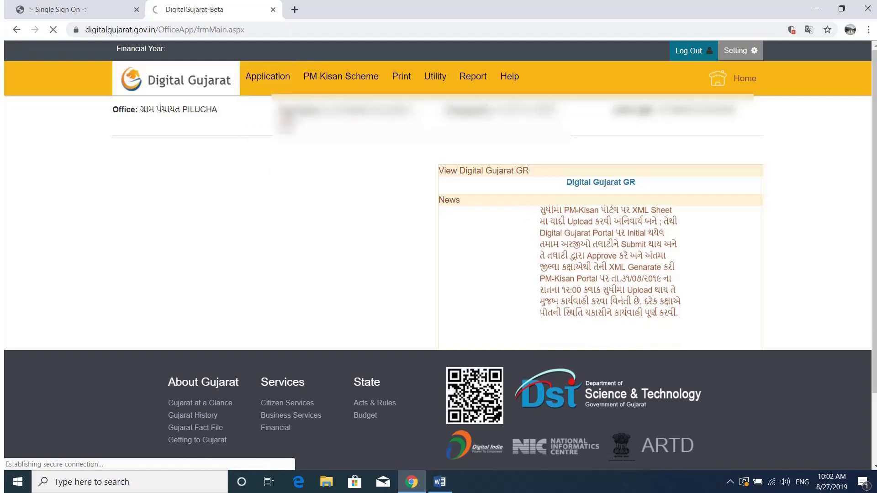
pyautogui.scroll(-1, 496, 194)
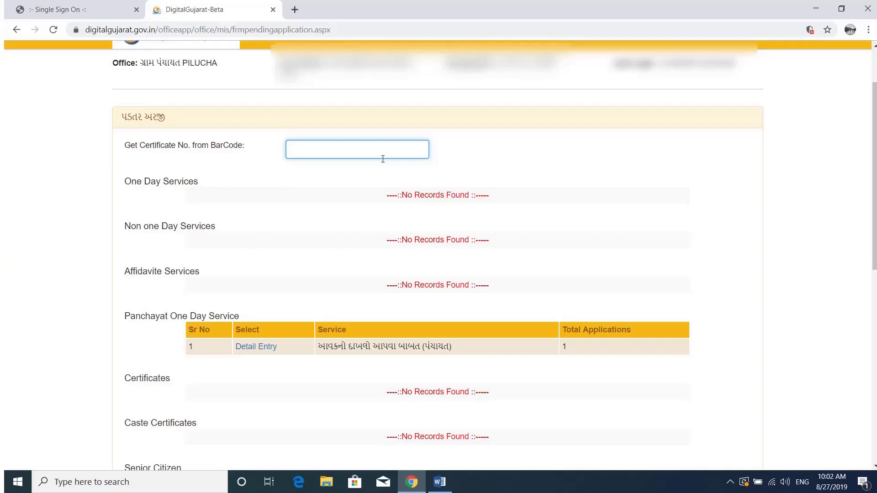
pyautogui.scroll(-3, 663, 186)
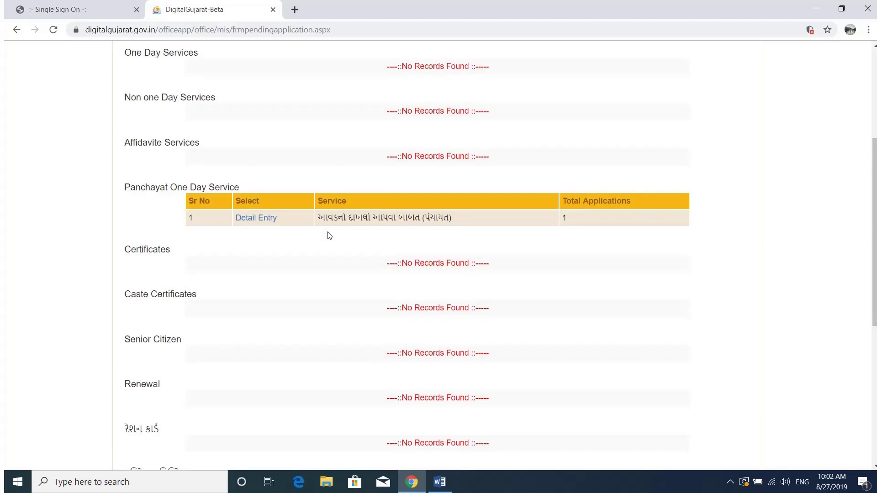
pyautogui.click(259, 219)
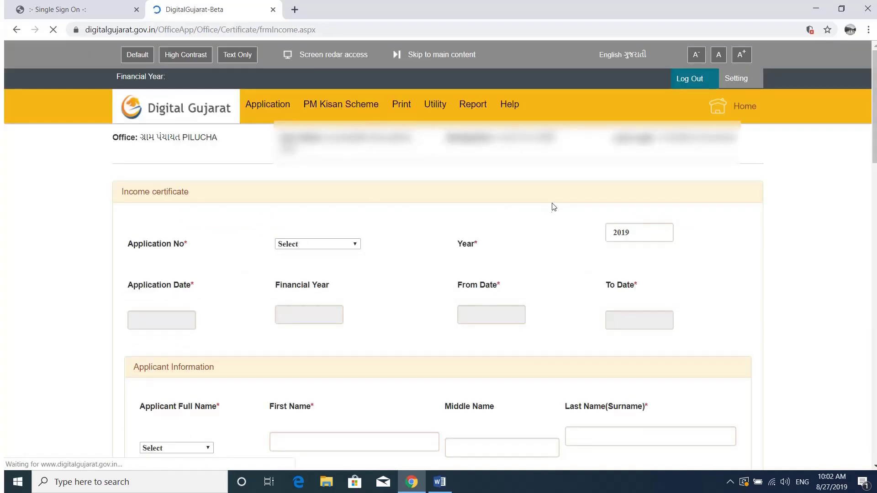
# Load application 3 and review its details, 40000 family income, proofs and photo
pyautogui.click(331, 246)
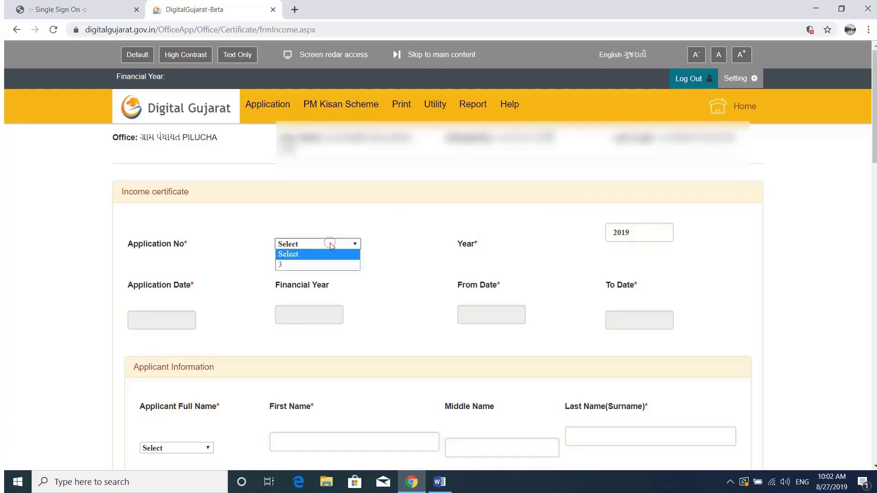
pyautogui.click(326, 265)
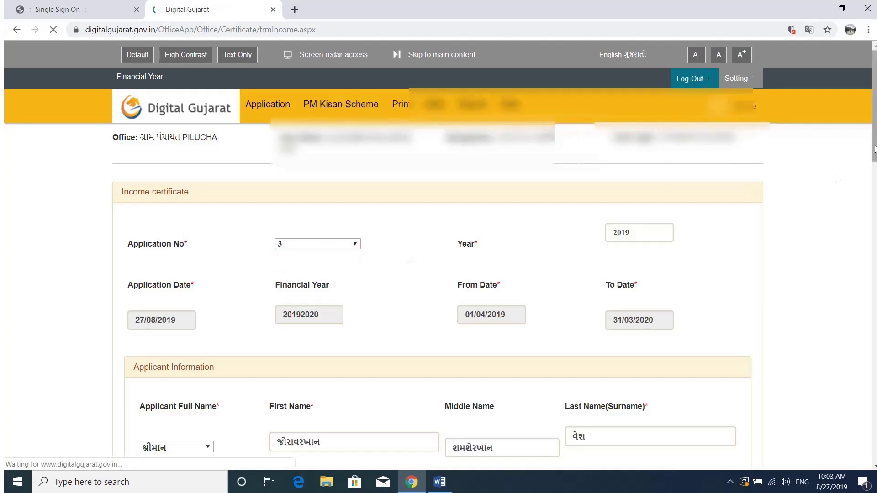
pyautogui.scroll(-3, 439, 252)
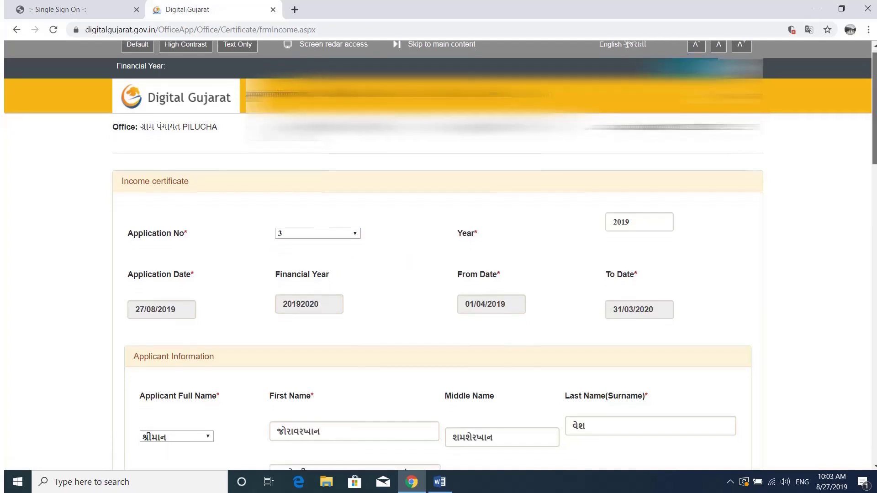
pyautogui.scroll(-3, 439, 252)
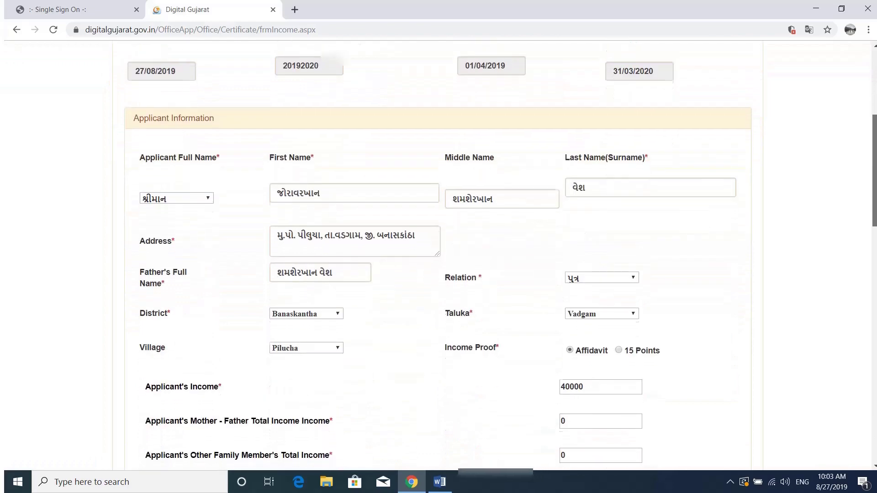
pyautogui.scroll(-2, 438, 251)
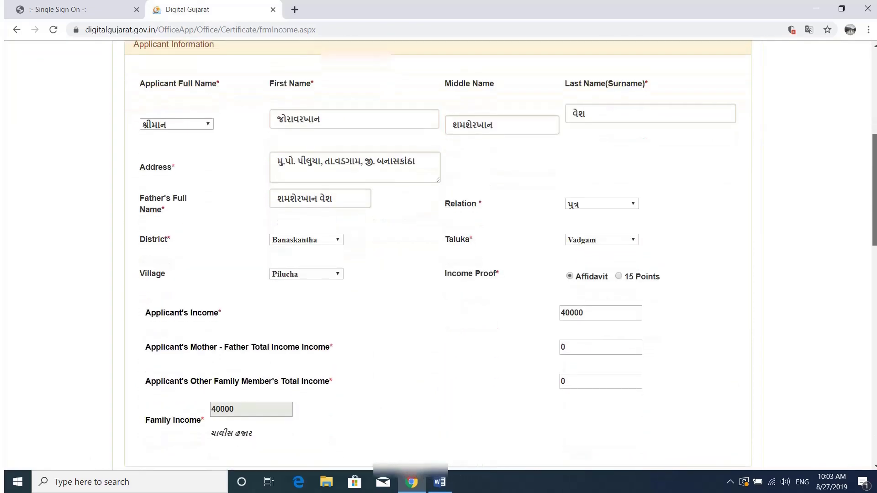
pyautogui.scroll(-1, 439, 252)
pyautogui.scroll(2, 439, 251)
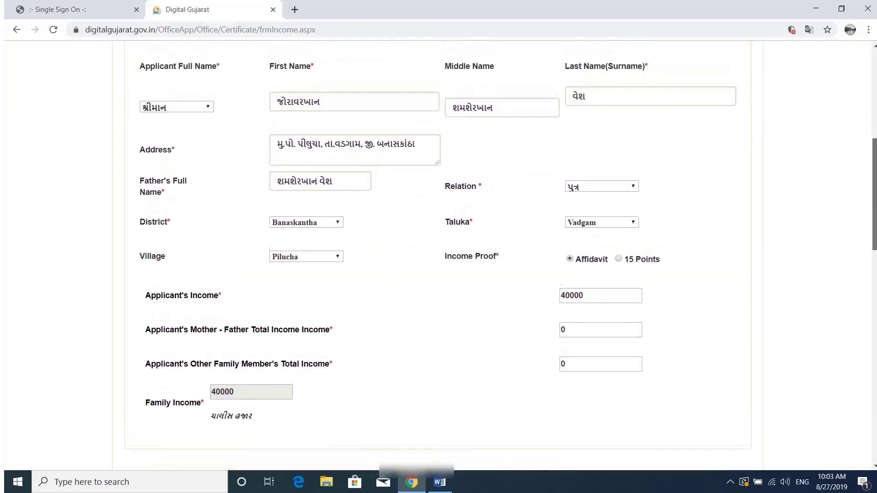
pyautogui.scroll(2, 874, 197)
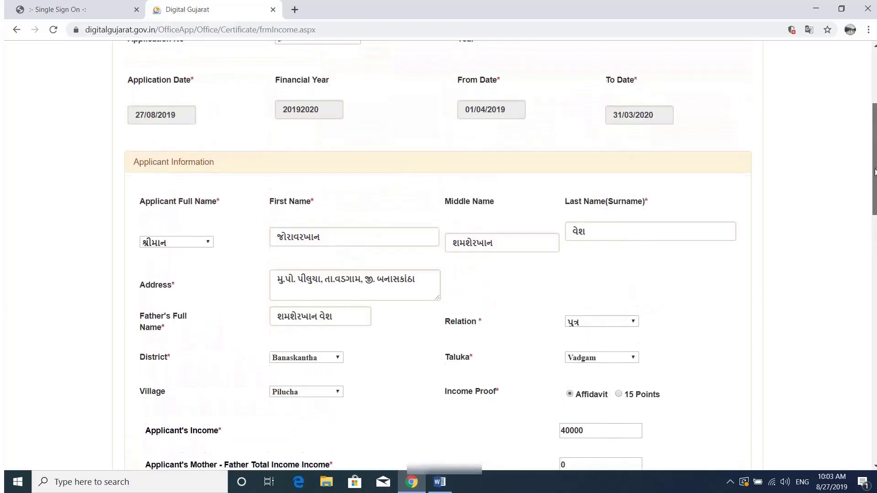
pyautogui.scroll(-2, 873, 197)
pyautogui.scroll(-6, 874, 197)
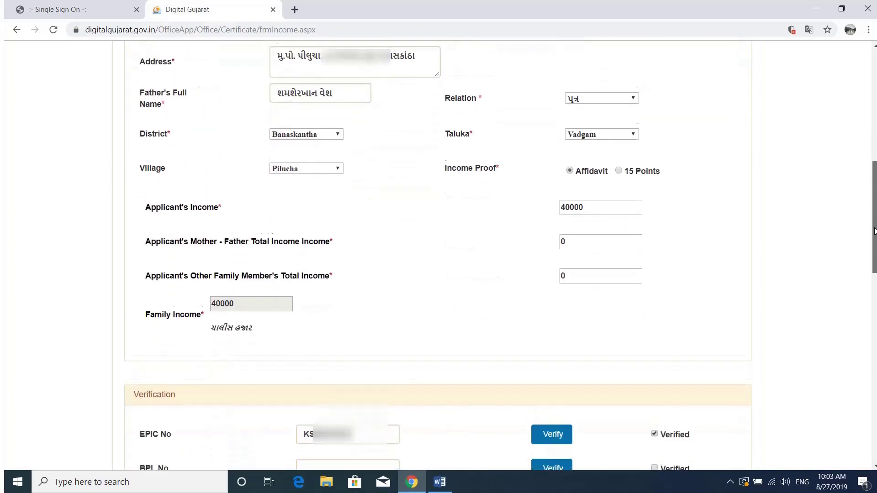
pyautogui.scroll(-8, 462, 388)
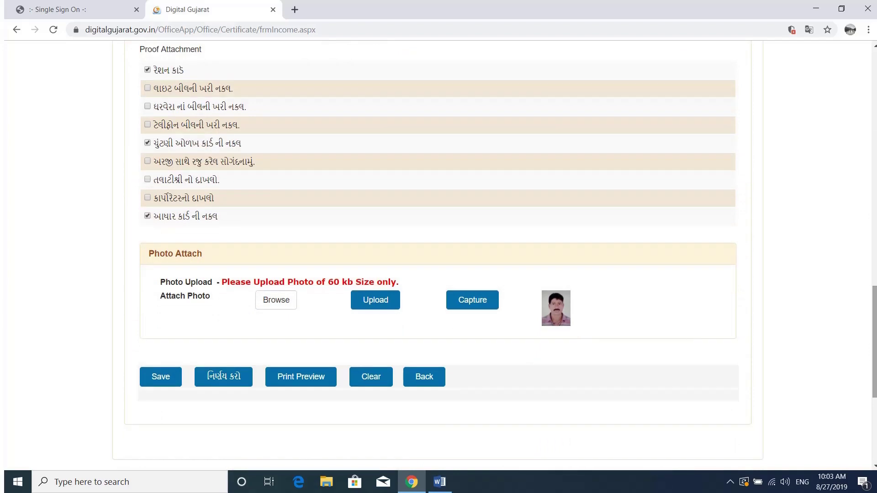
# Approve application 3 using નિર્ણય કરો with Approve selected, then મંજુર
pyautogui.click(229, 385)
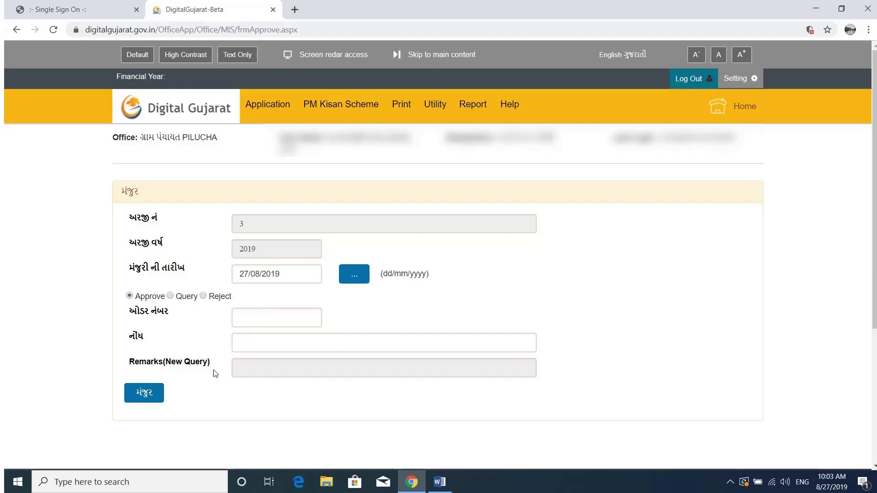
pyautogui.click(152, 398)
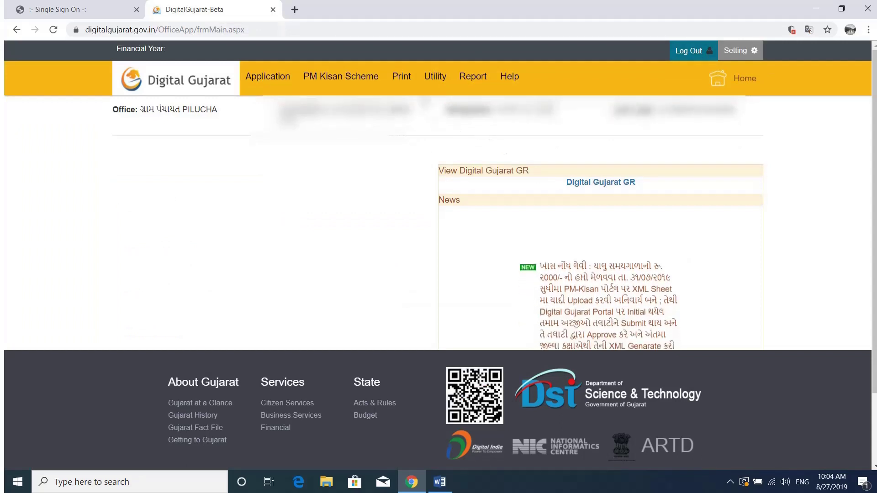
# From Print Certificate(Office), select application 2019/3 and generate its income certificate with પ્રીન્ટ
pyautogui.moveTo(406, 83)
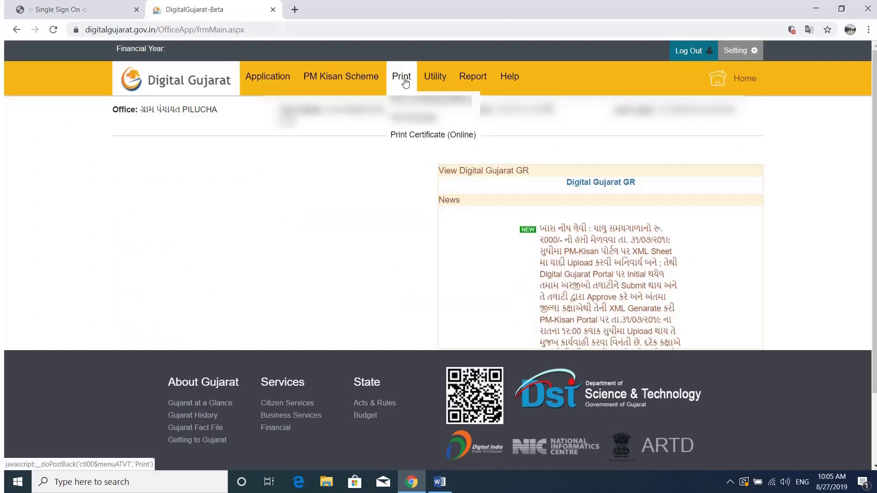
pyautogui.click(407, 100)
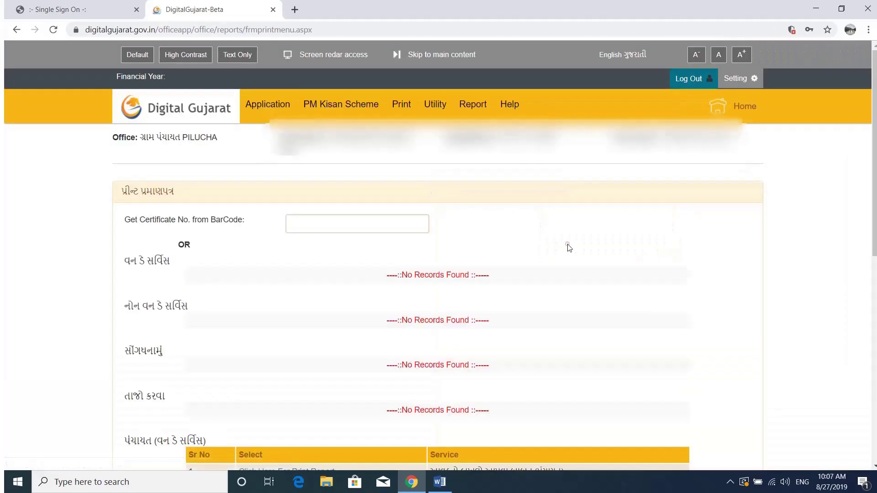
pyautogui.scroll(-2, 567, 244)
pyautogui.scroll(-3, 570, 248)
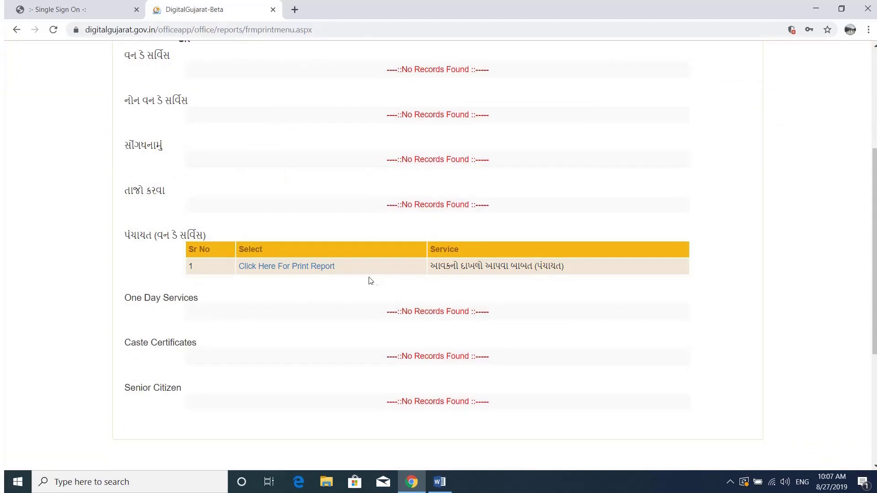
pyautogui.click(311, 270)
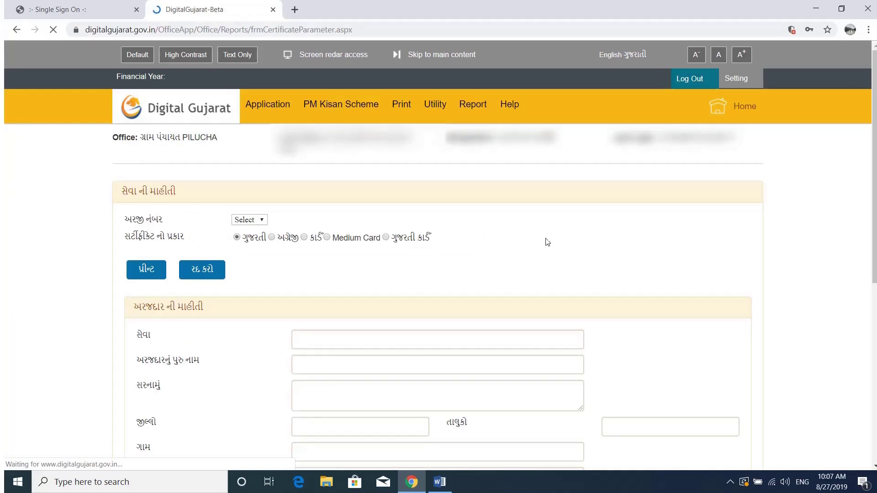
pyautogui.scroll(-2, 365, 192)
pyautogui.click(254, 130)
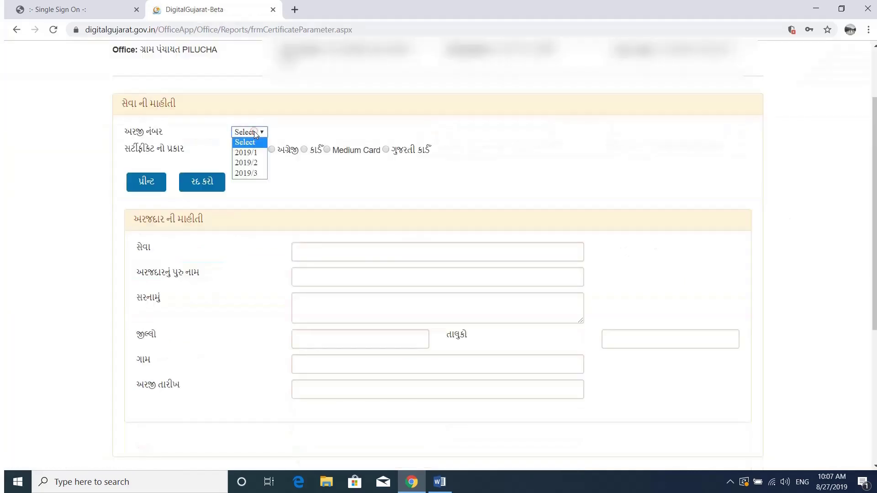
pyautogui.click(250, 173)
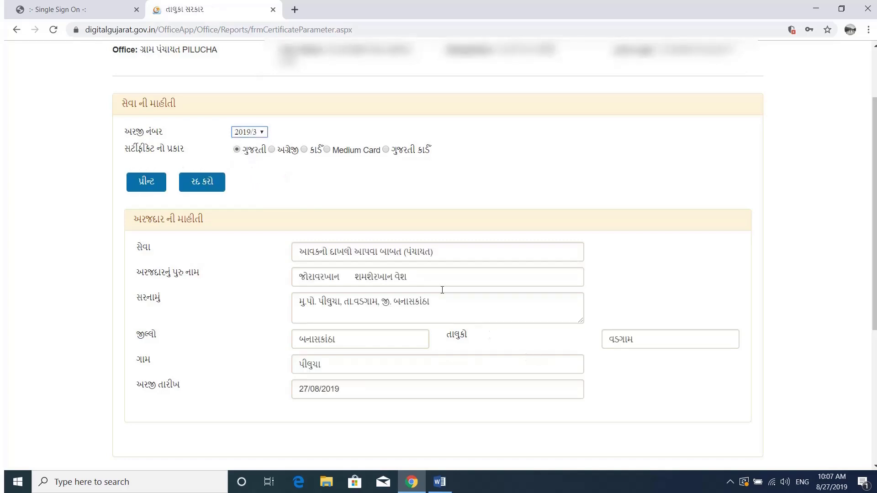
pyautogui.click(148, 188)
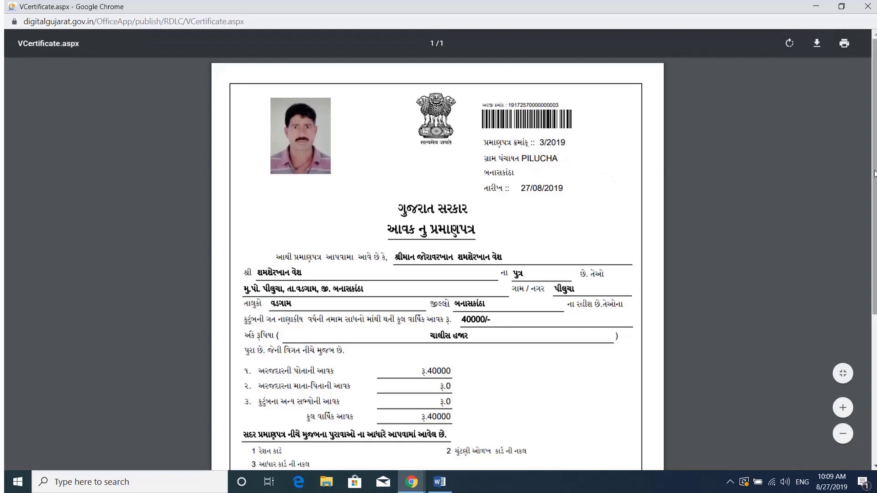
# Scroll through the application 3/2019 income certificate PDF, then close it with Ctrl+W
pyautogui.scroll(-3, 438, 251)
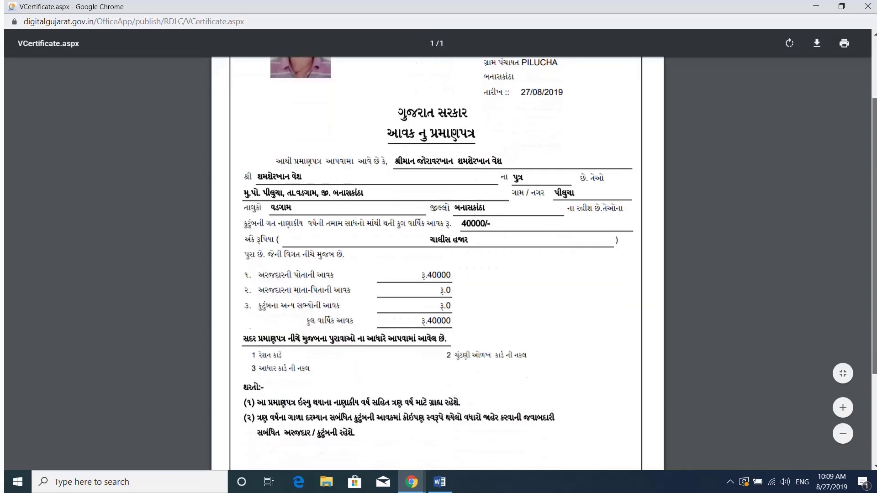
pyautogui.scroll(1, 438, 251)
pyautogui.scroll(-1, 438, 251)
pyautogui.scroll(-1, 438, 251)
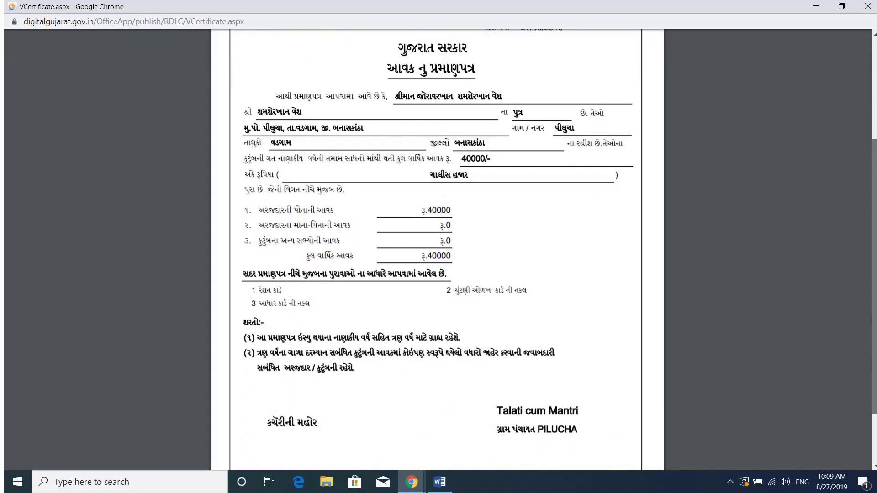
pyautogui.scroll(1, 875, 289)
pyautogui.scroll(-1, 875, 289)
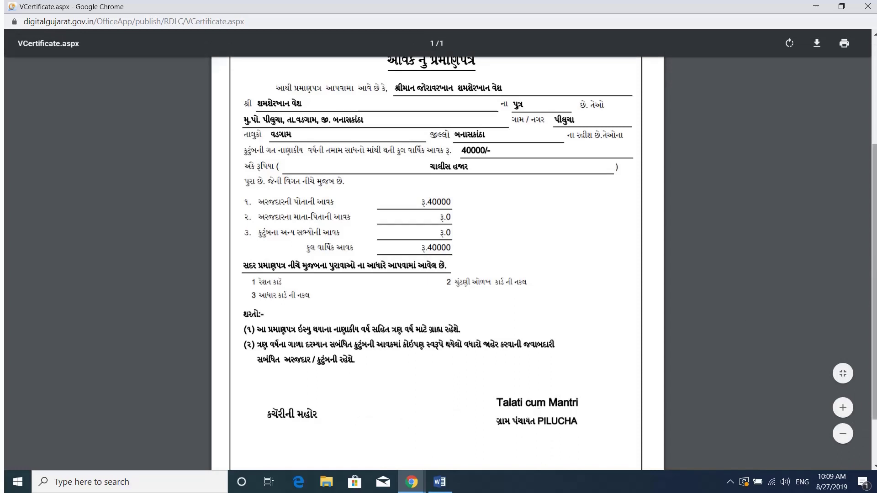
pyautogui.scroll(2, 870, 223)
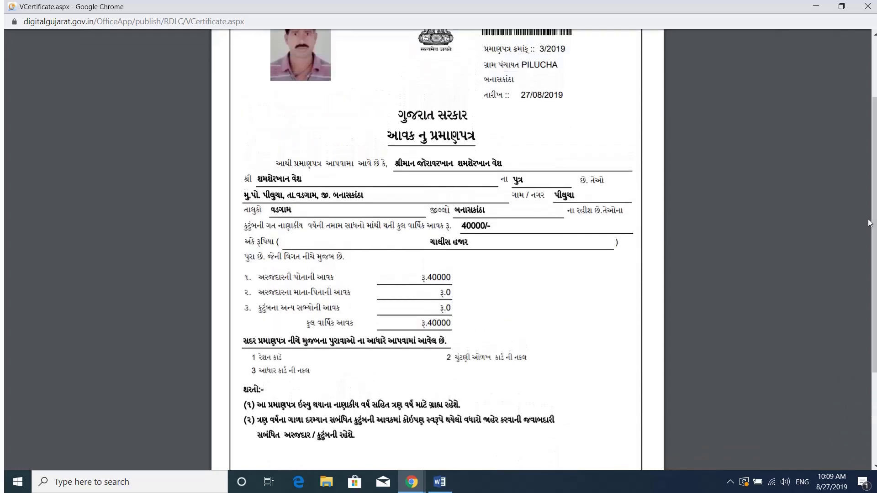
pyautogui.hotkey('ctrl', 'w')
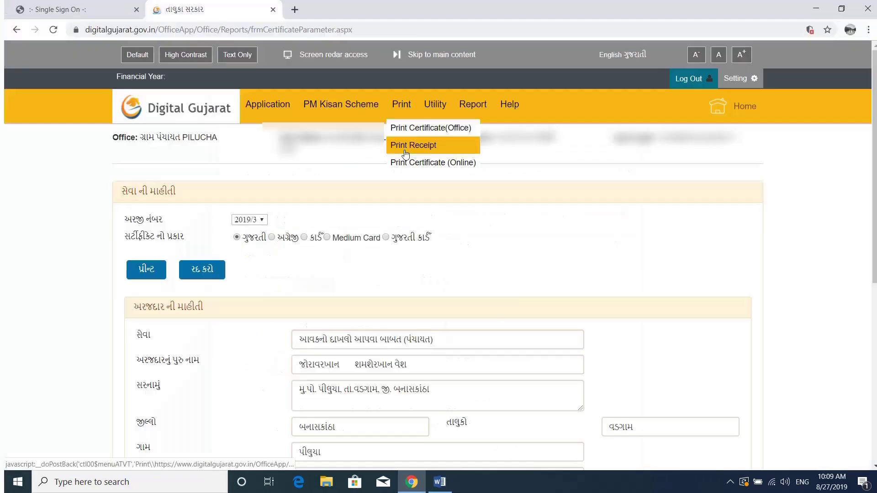